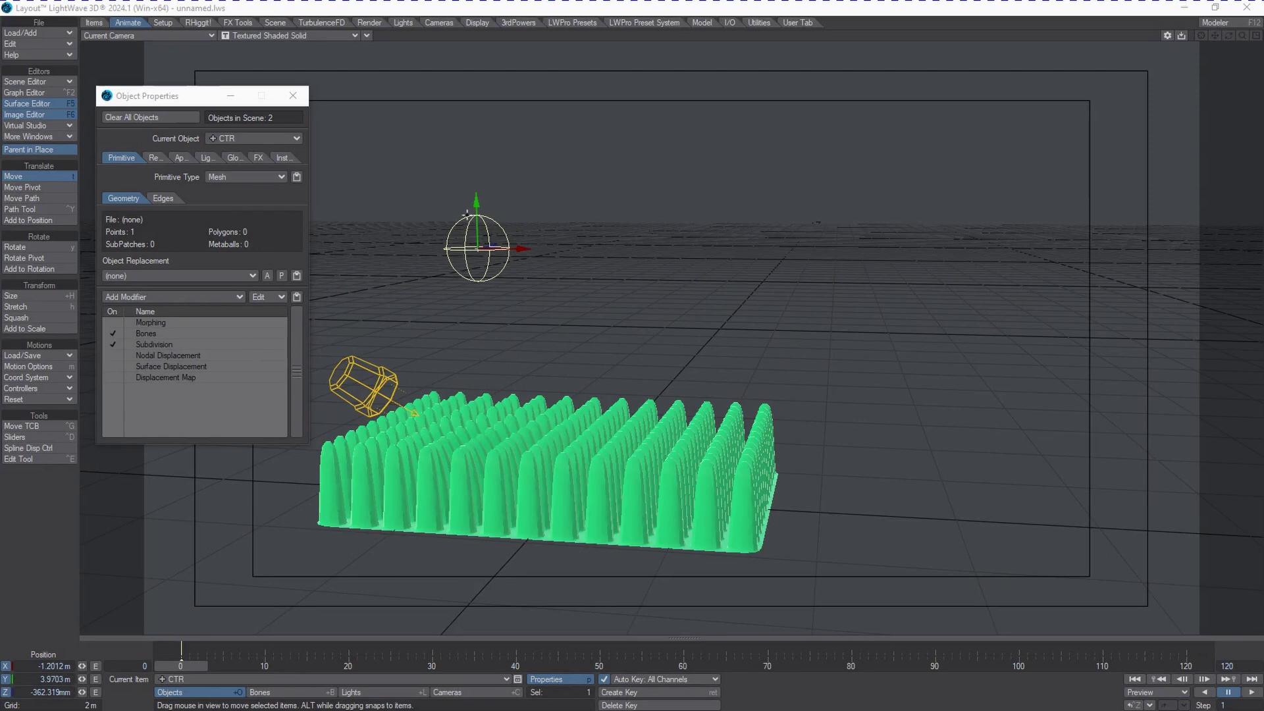
Drag the CTR null down and across the grass to X 4.7704 m, Y 2.2292 m, bending nearby blades
drag(466, 214, 825, 364)
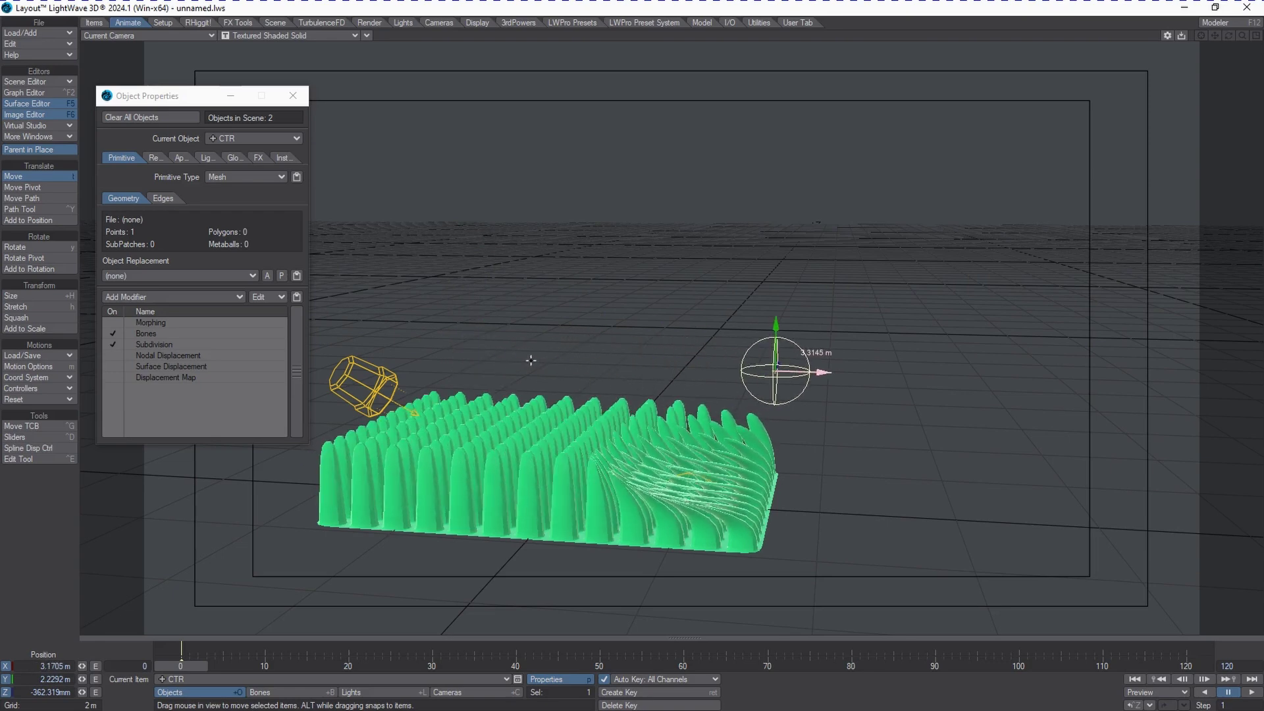
drag(531, 360, 556, 362)
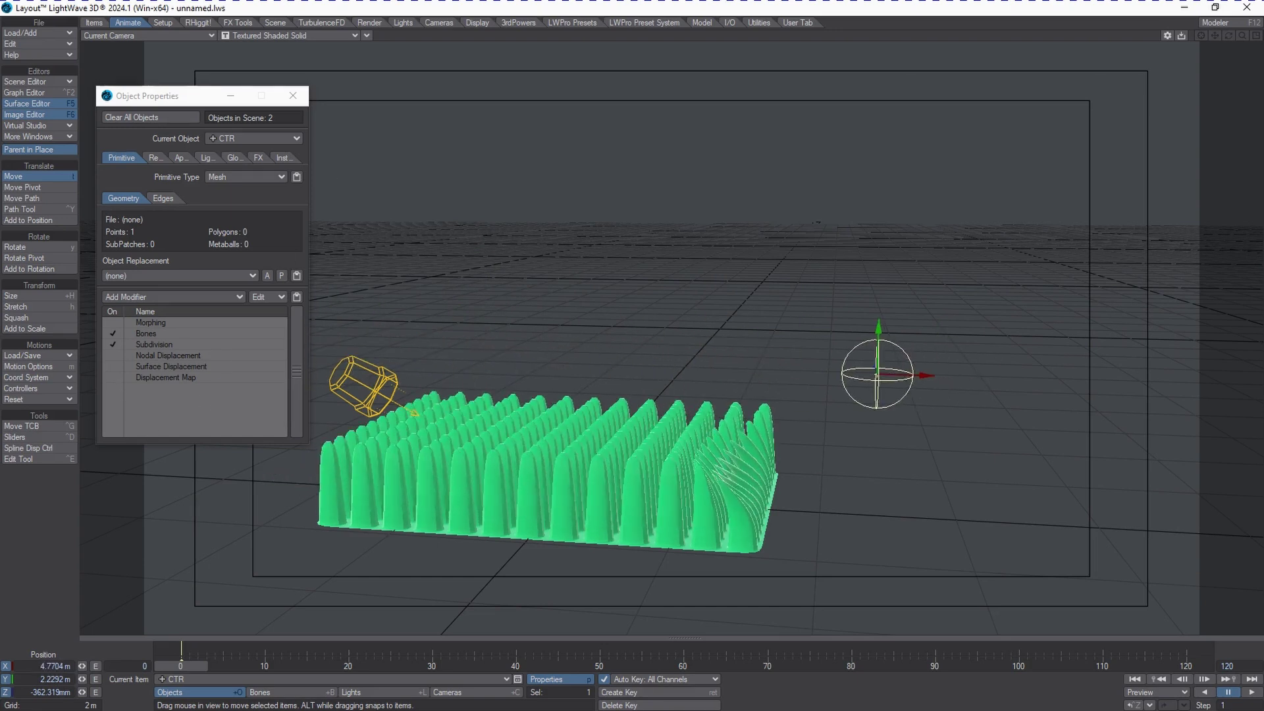
In Modeler, preview the grass object's Morph 2 and Morph 1 shapes
key(F12)
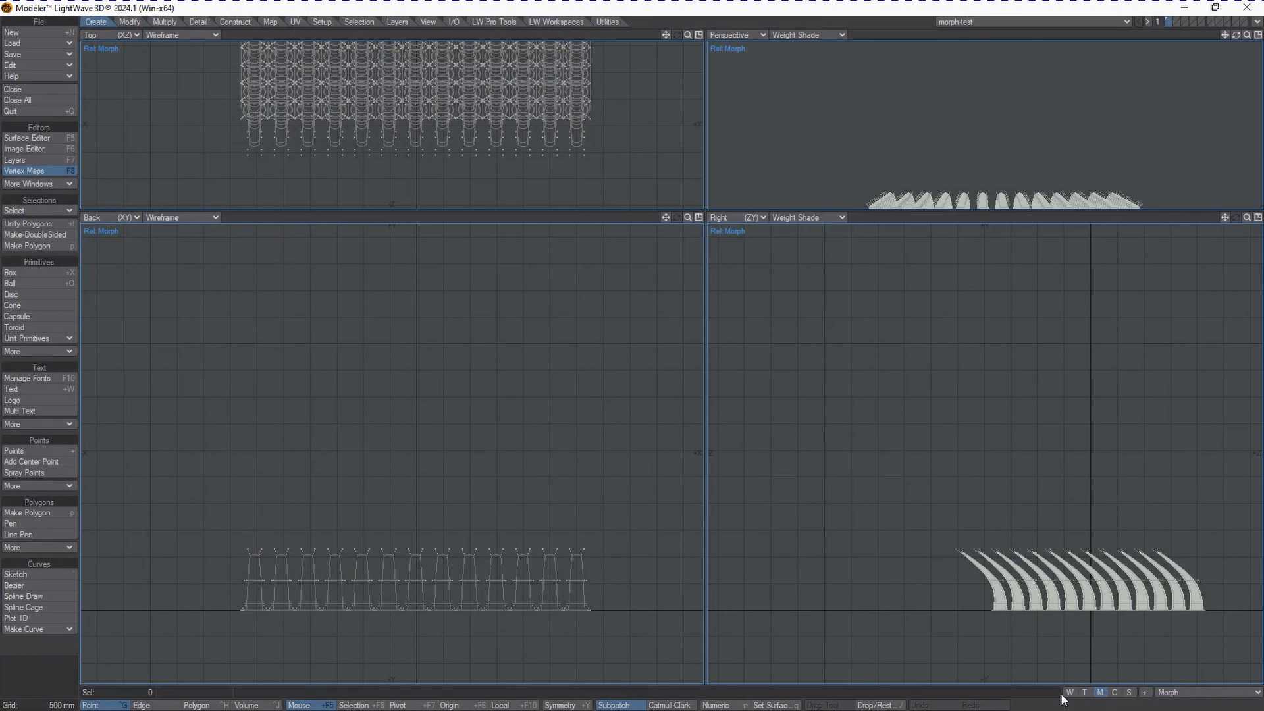
click(1181, 693)
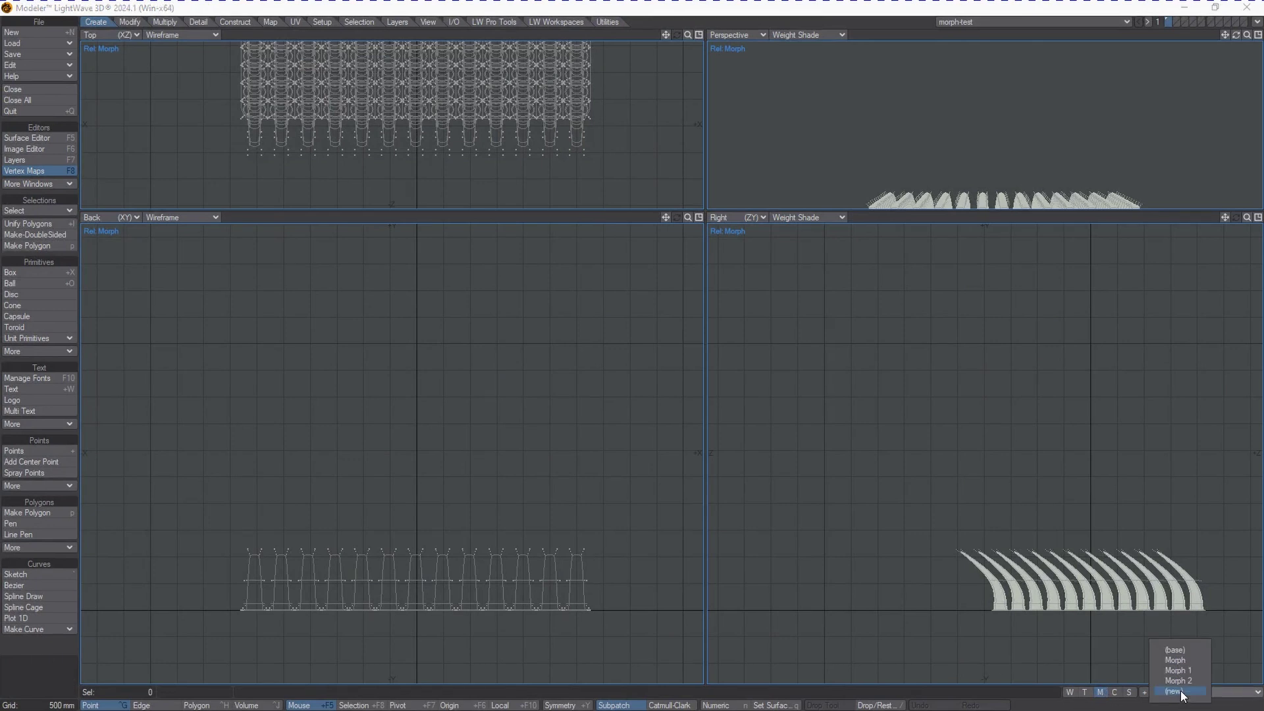
click(1180, 681)
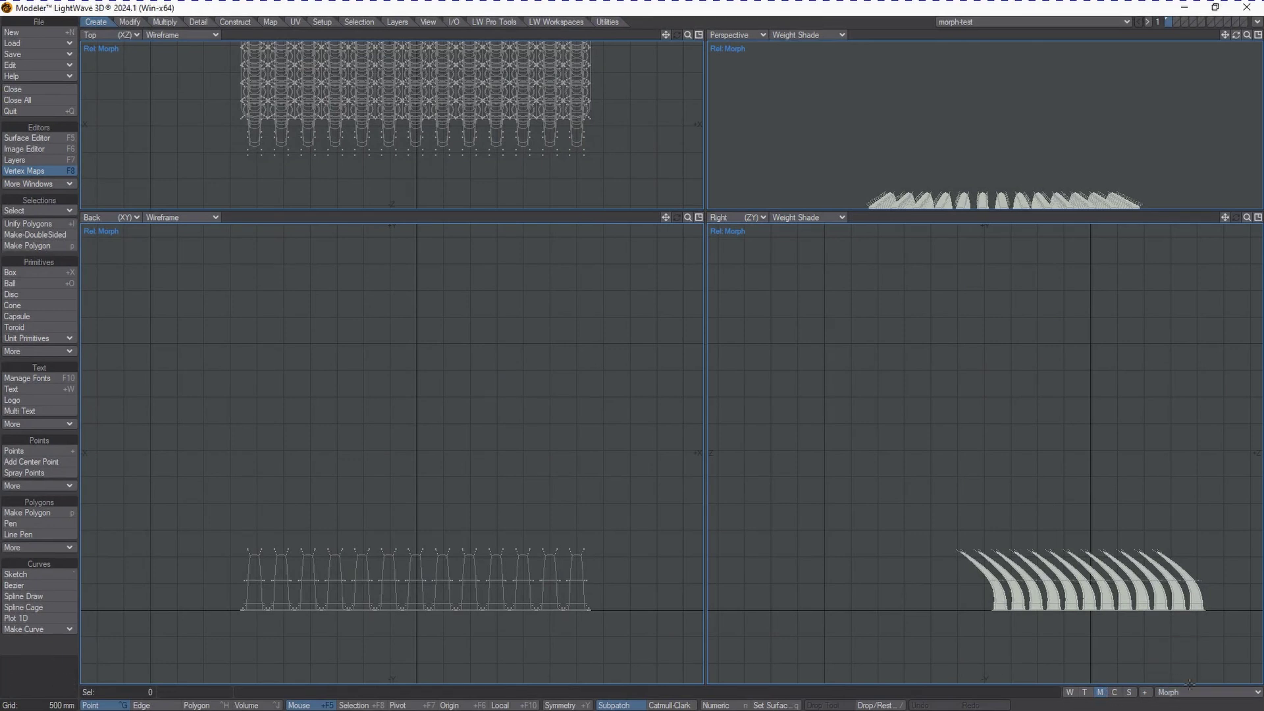
click(1193, 692)
click(1187, 677)
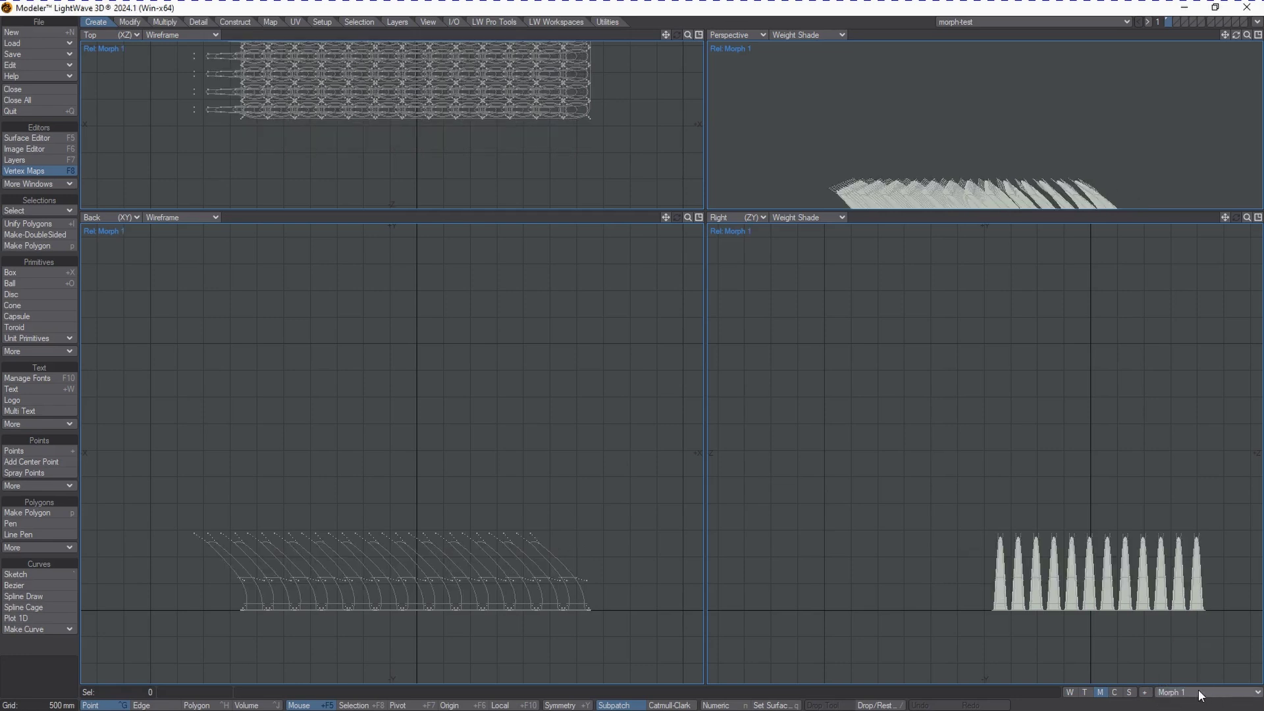
click(1198, 693)
click(1195, 678)
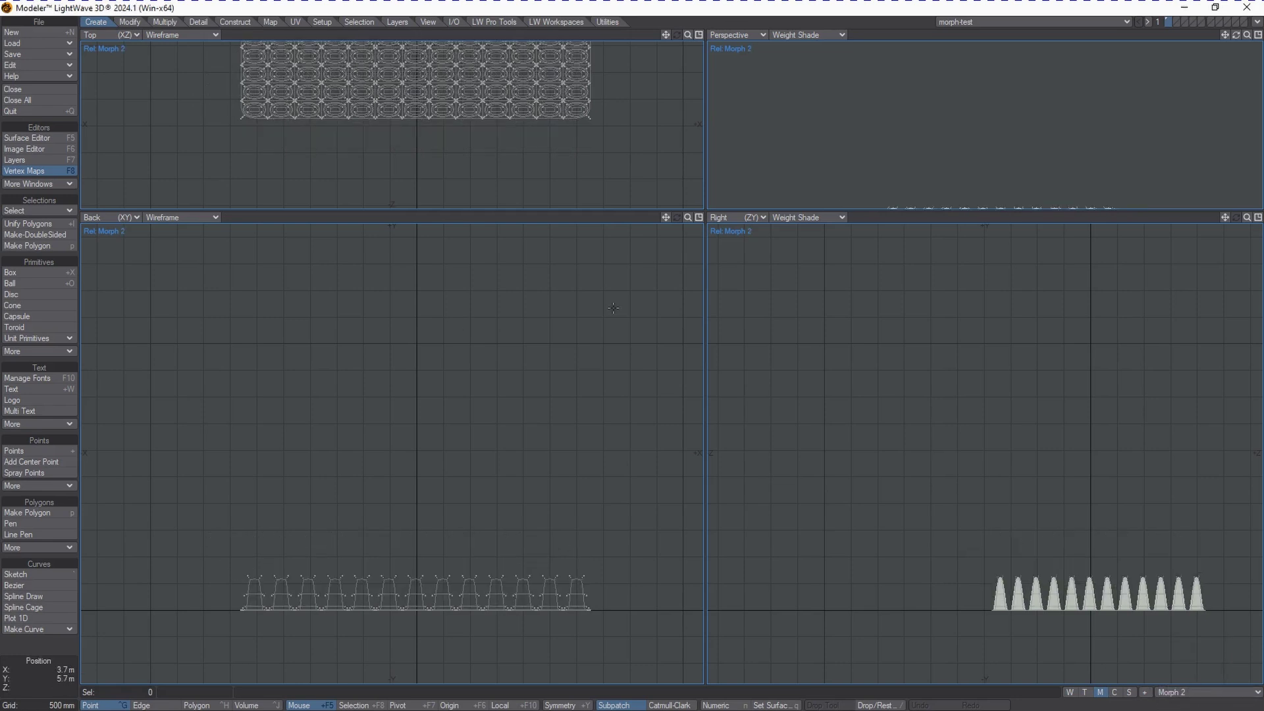
Orbit to view the whole field and compare the Morph 1 and Morph shapes
drag(1235, 35, 917, 540)
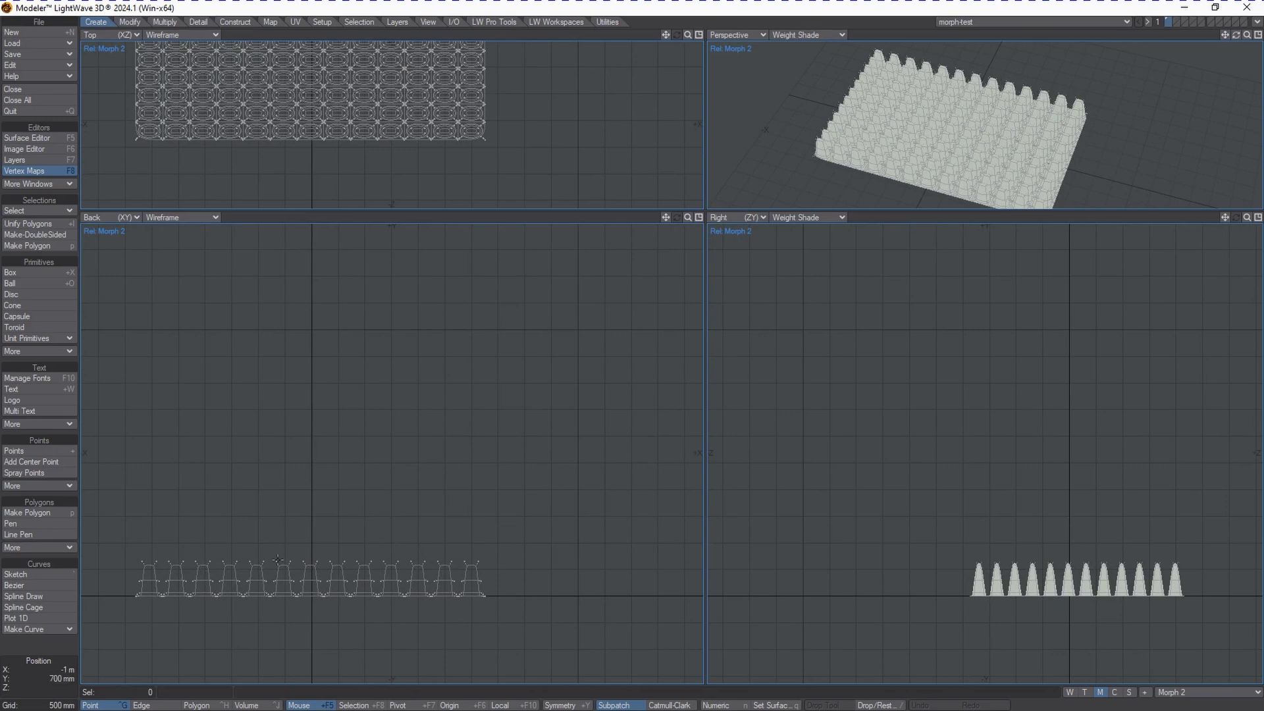
click(1195, 692)
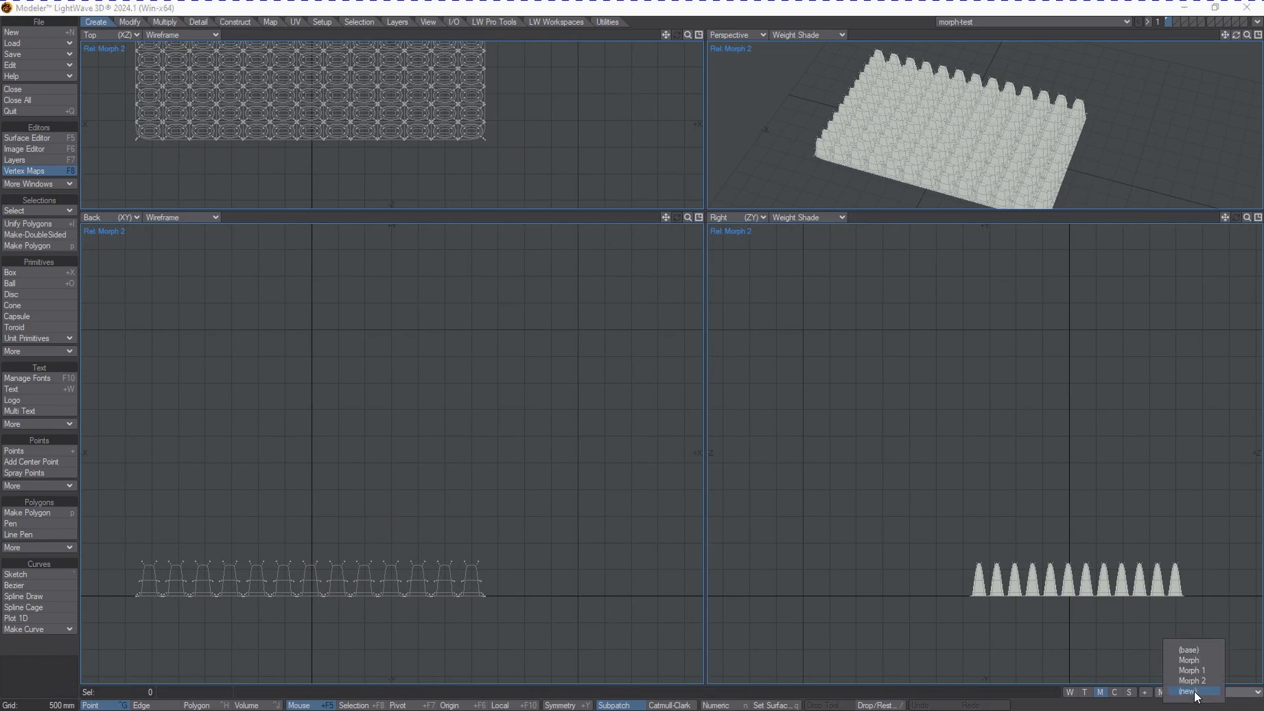
click(1194, 691)
click(1195, 691)
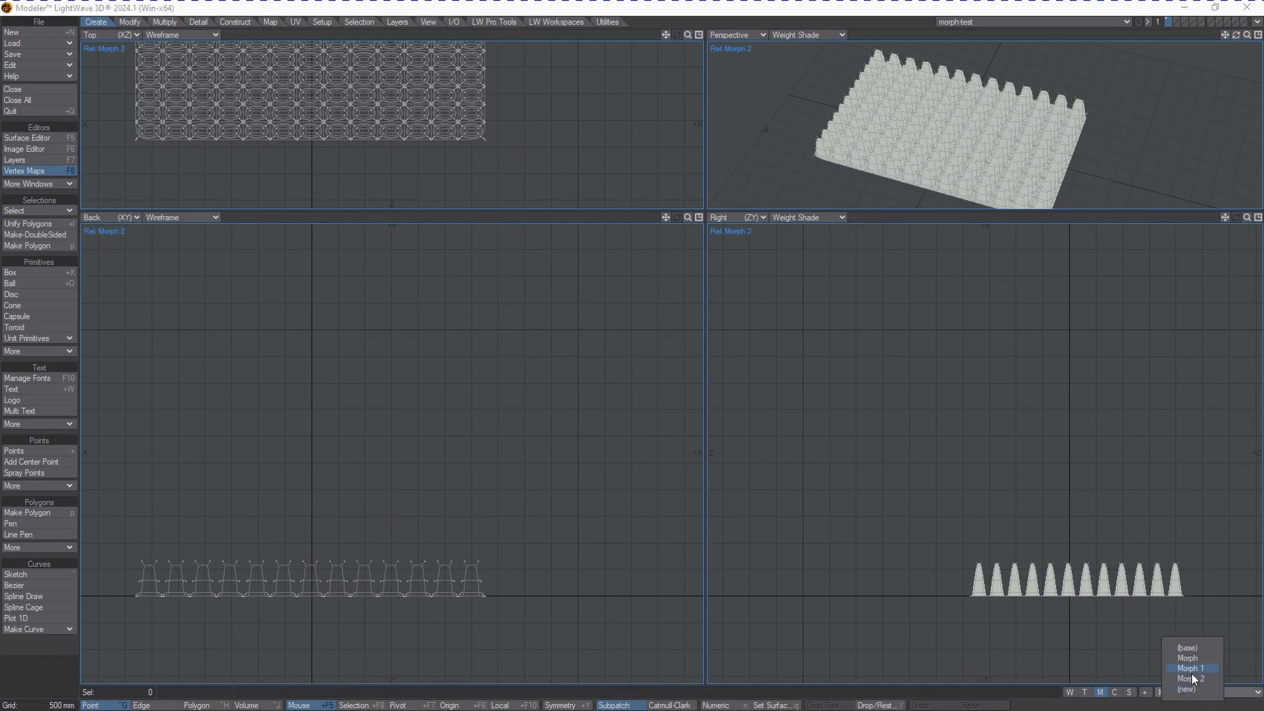
click(1185, 673)
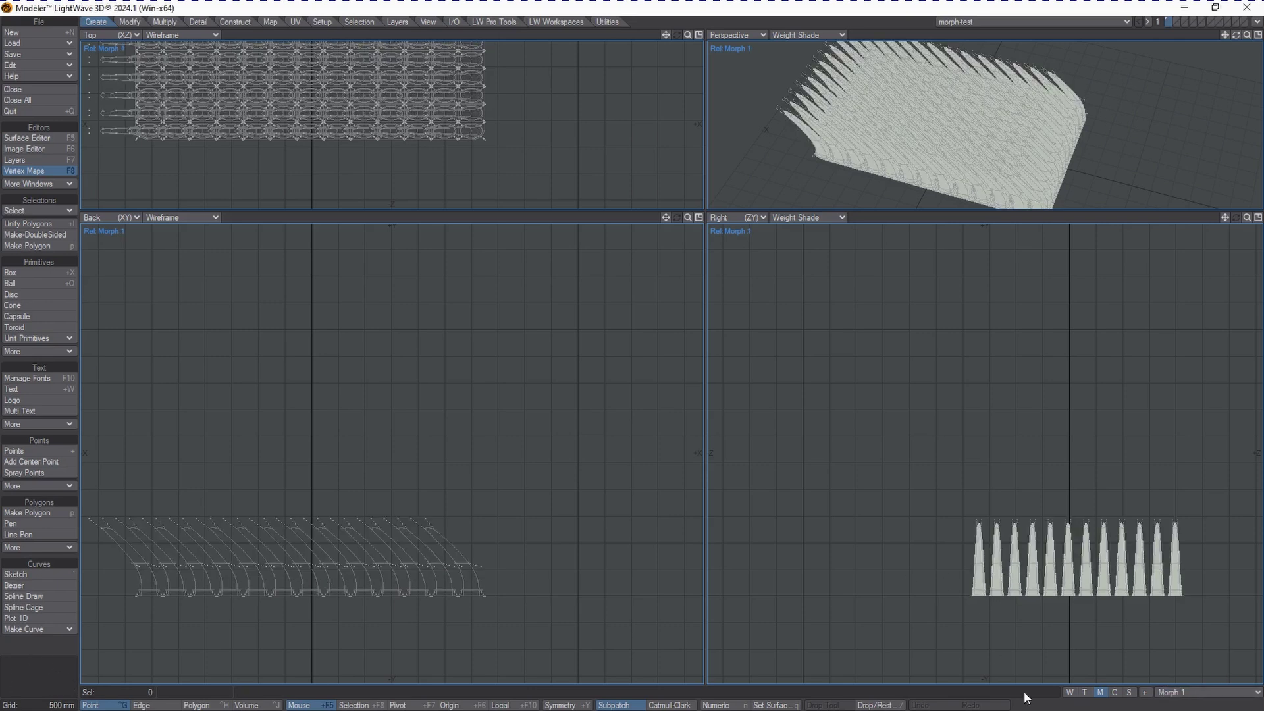
click(1185, 692)
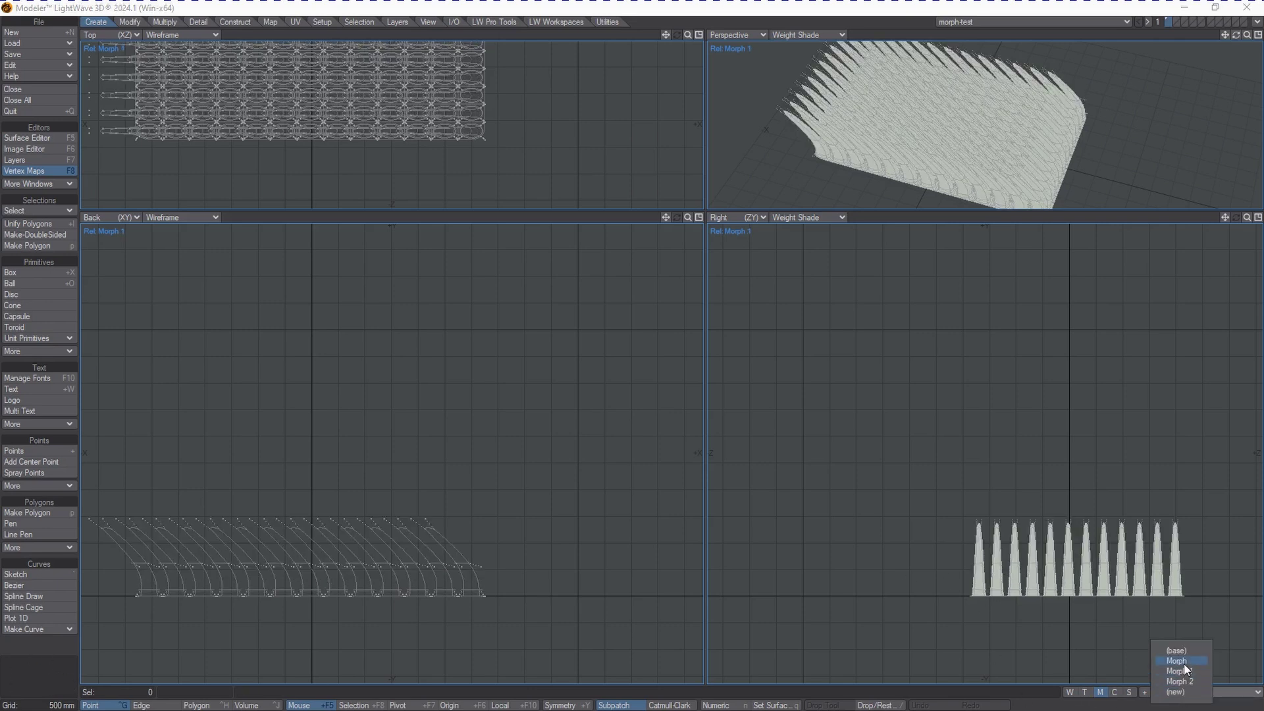
click(1169, 670)
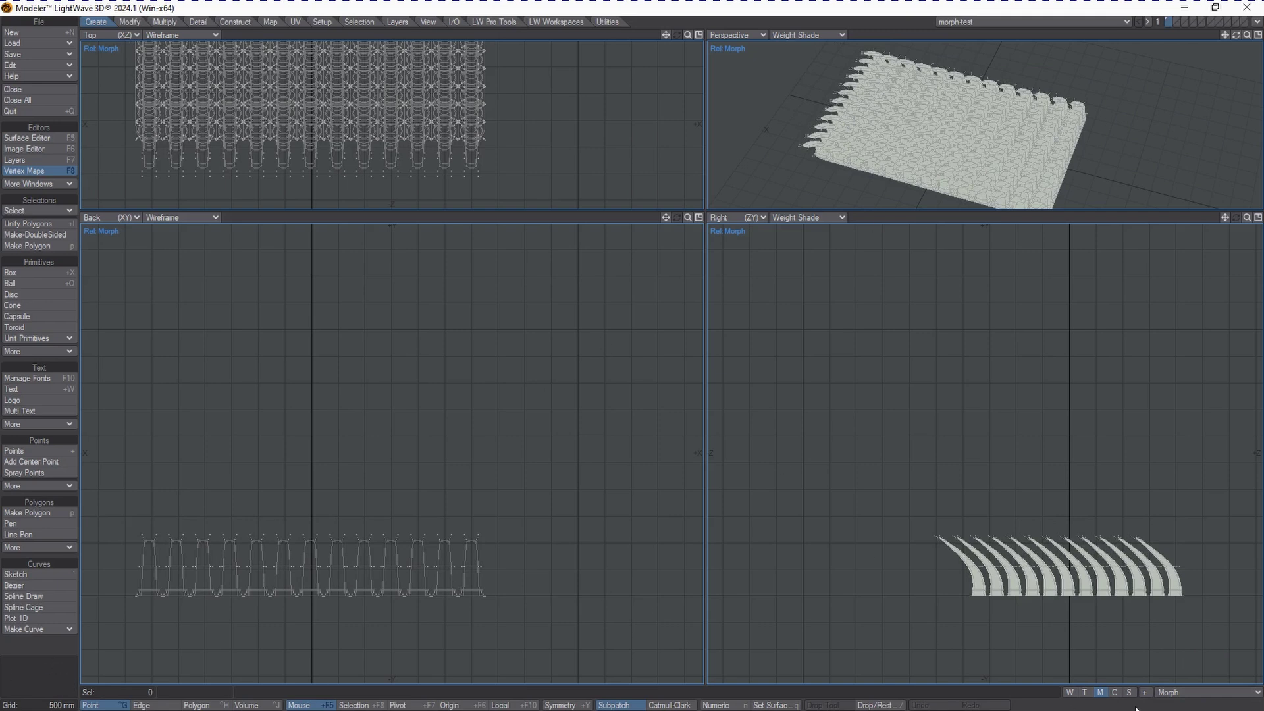
Return the grass to its (base) shape and go back to Layout
click(1172, 692)
click(1162, 653)
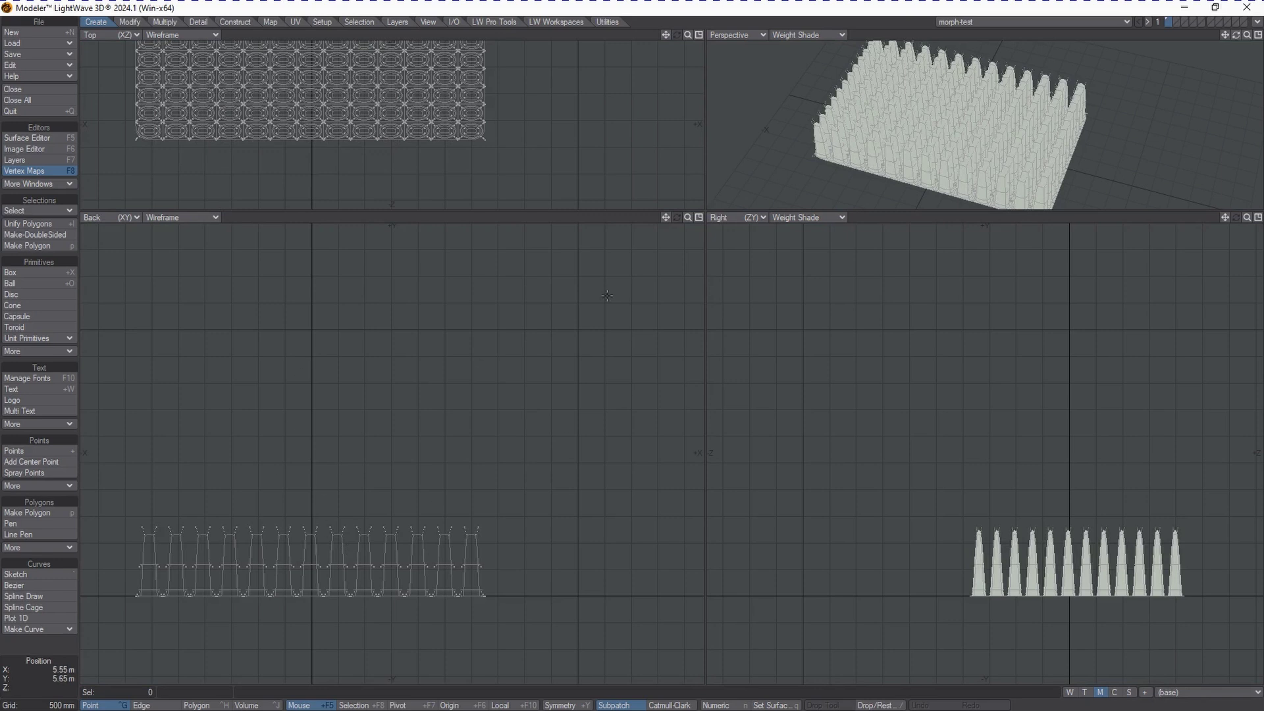
key(alt+Tab)
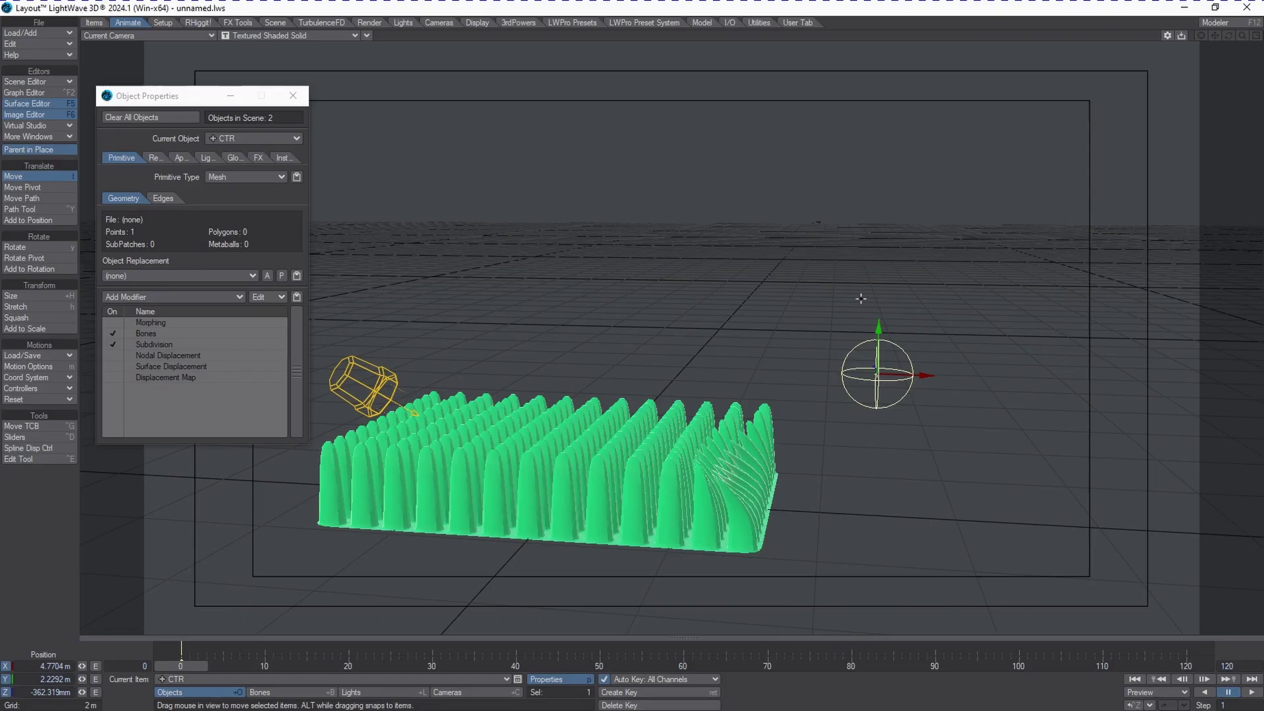
Reposition the CTR null above the centre of the grass field
drag(878, 322, 881, 171)
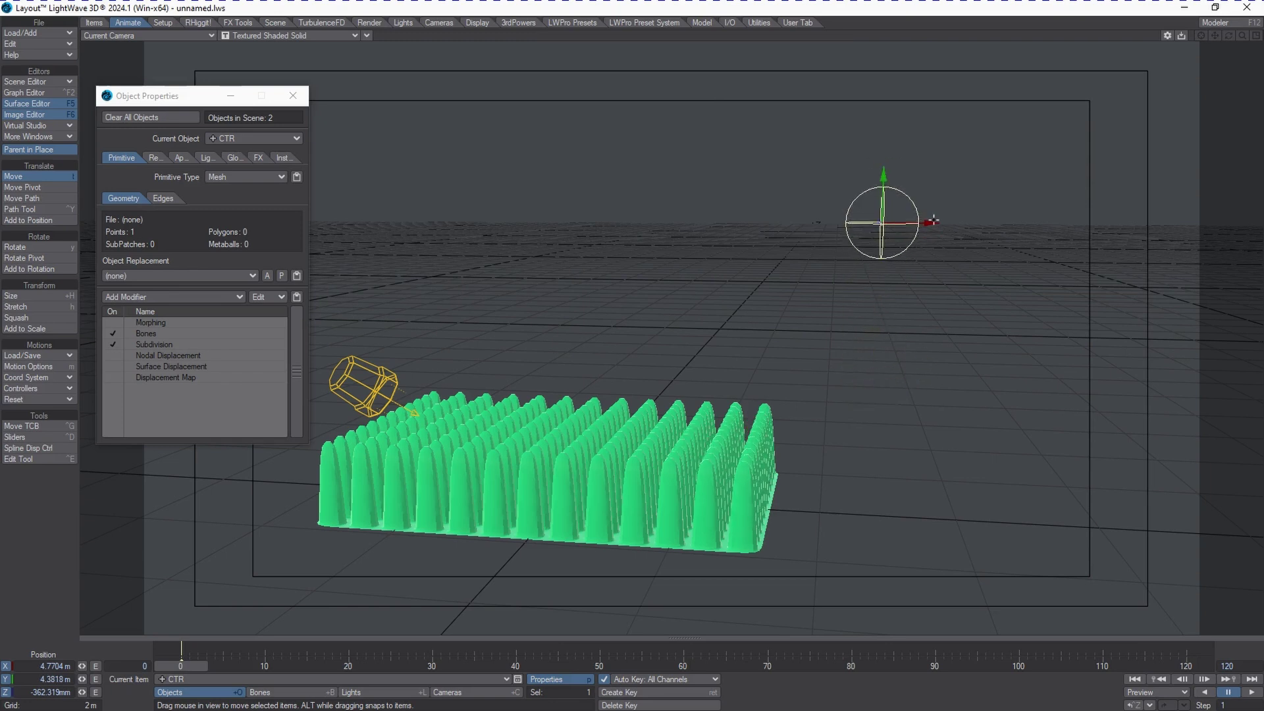
drag(960, 222, 663, 222)
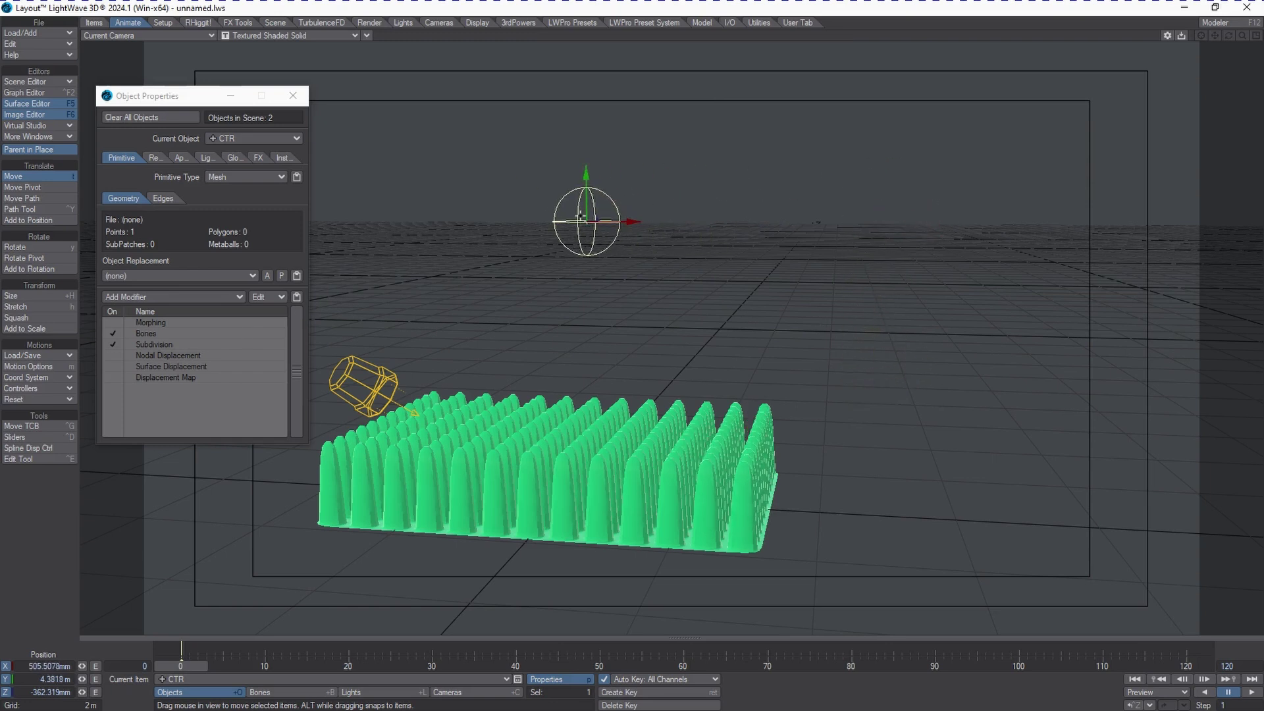
drag(585, 175, 587, 243)
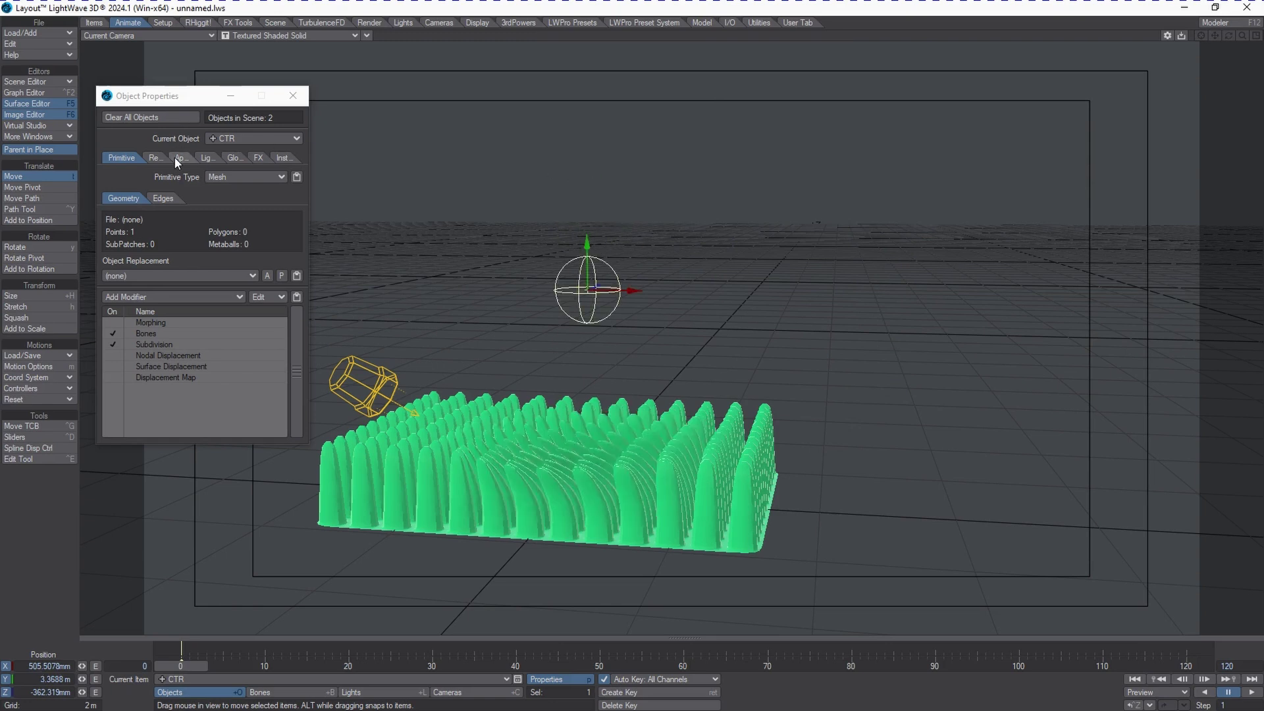
Label the CTR null's Ball item shape 'CNTRL' on the Appearance tab
click(185, 178)
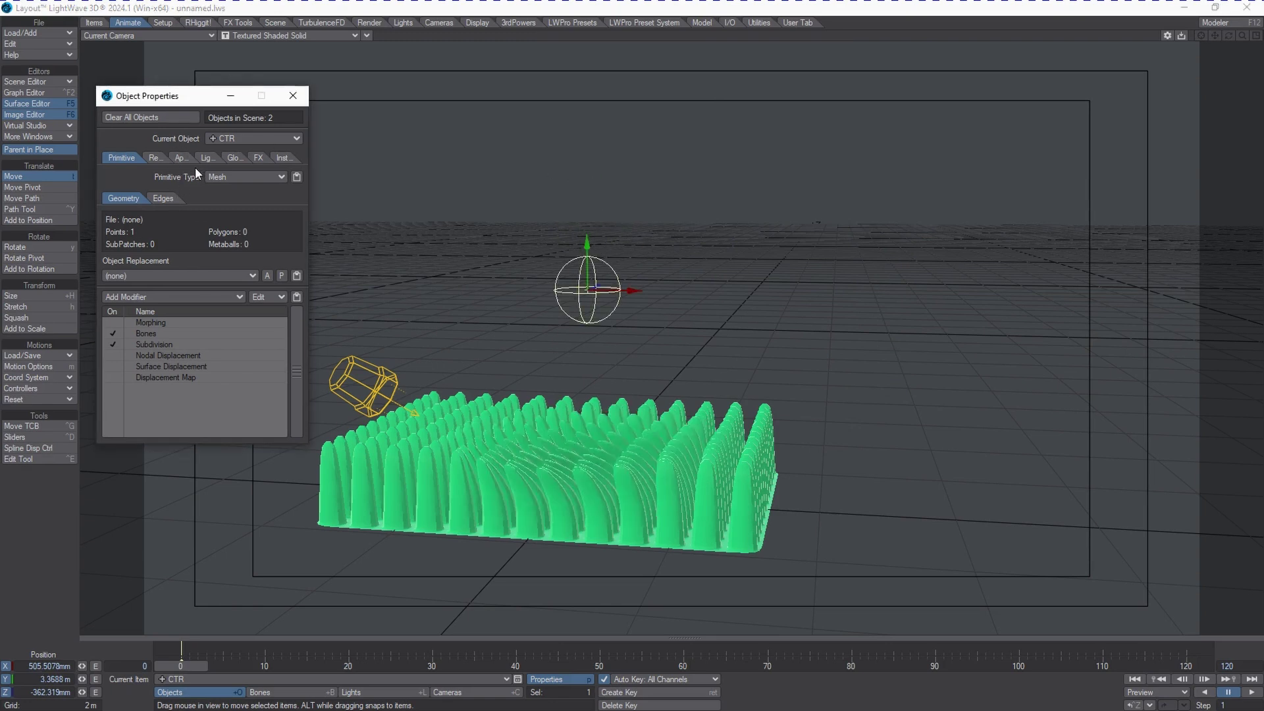
click(179, 158)
click(207, 193)
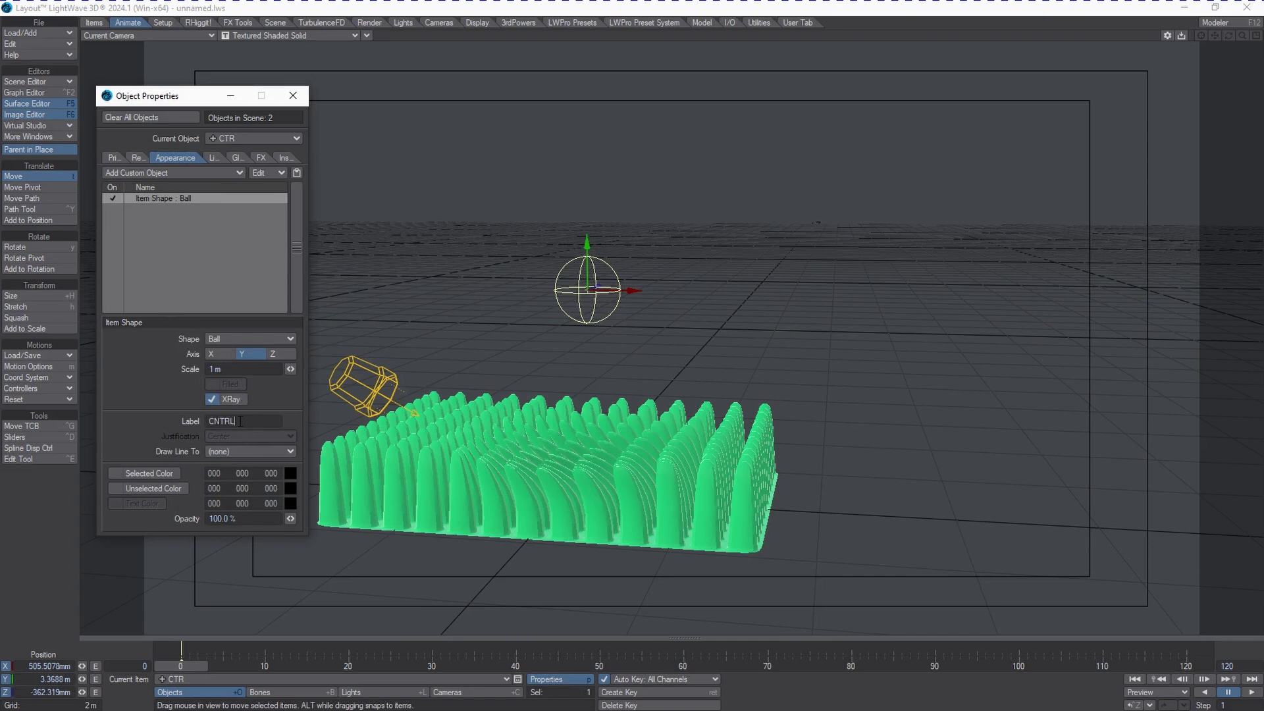
key(Return)
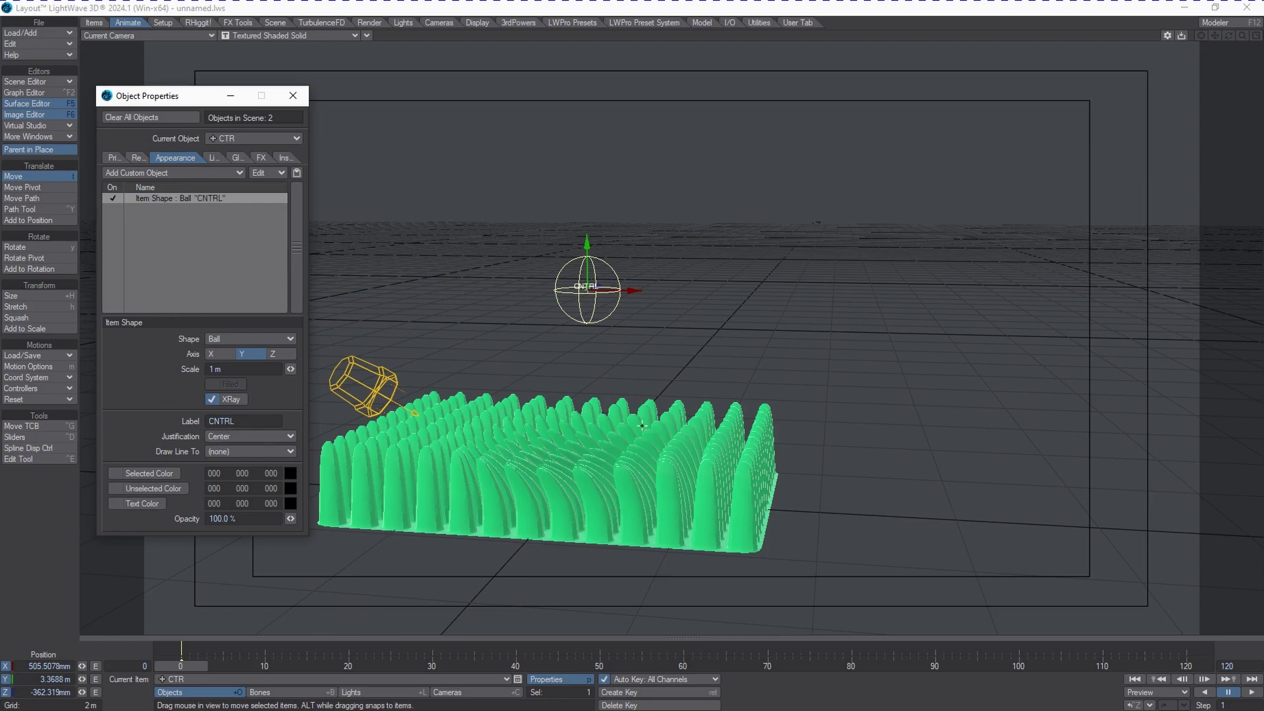
Select the morph-test grass object and show its geometry and modifier properties
click(293, 95)
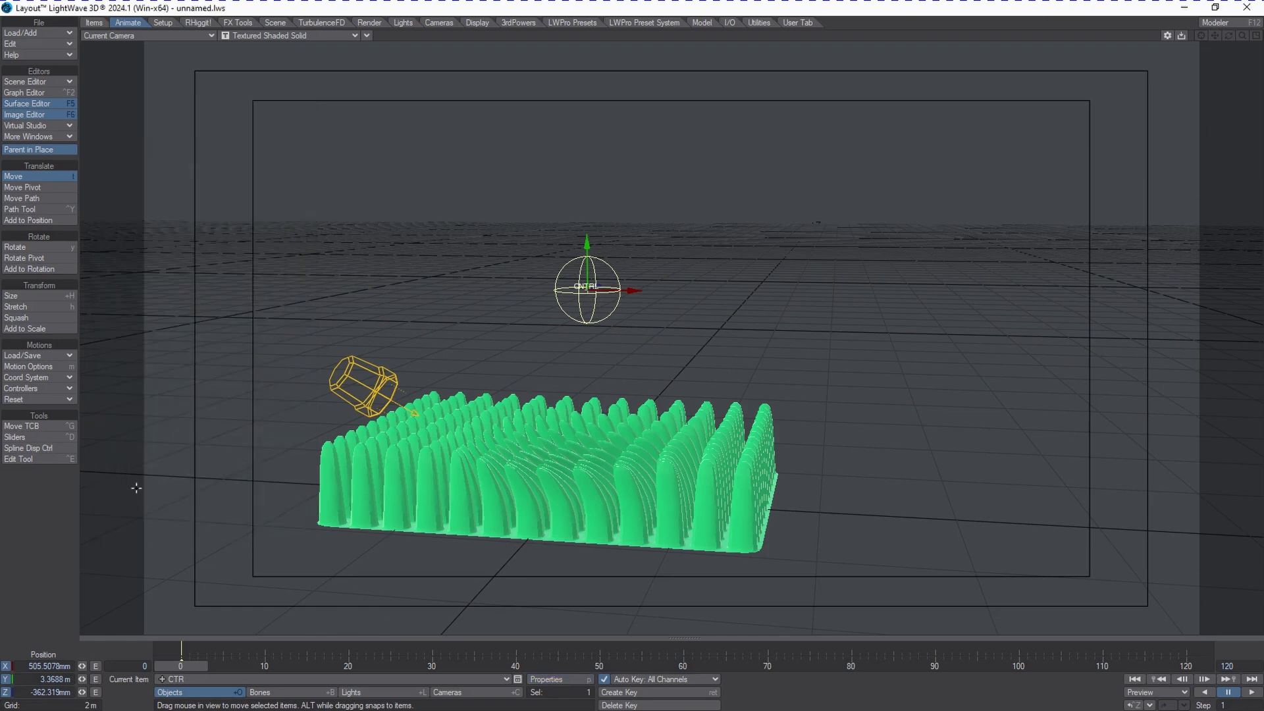
click(453, 681)
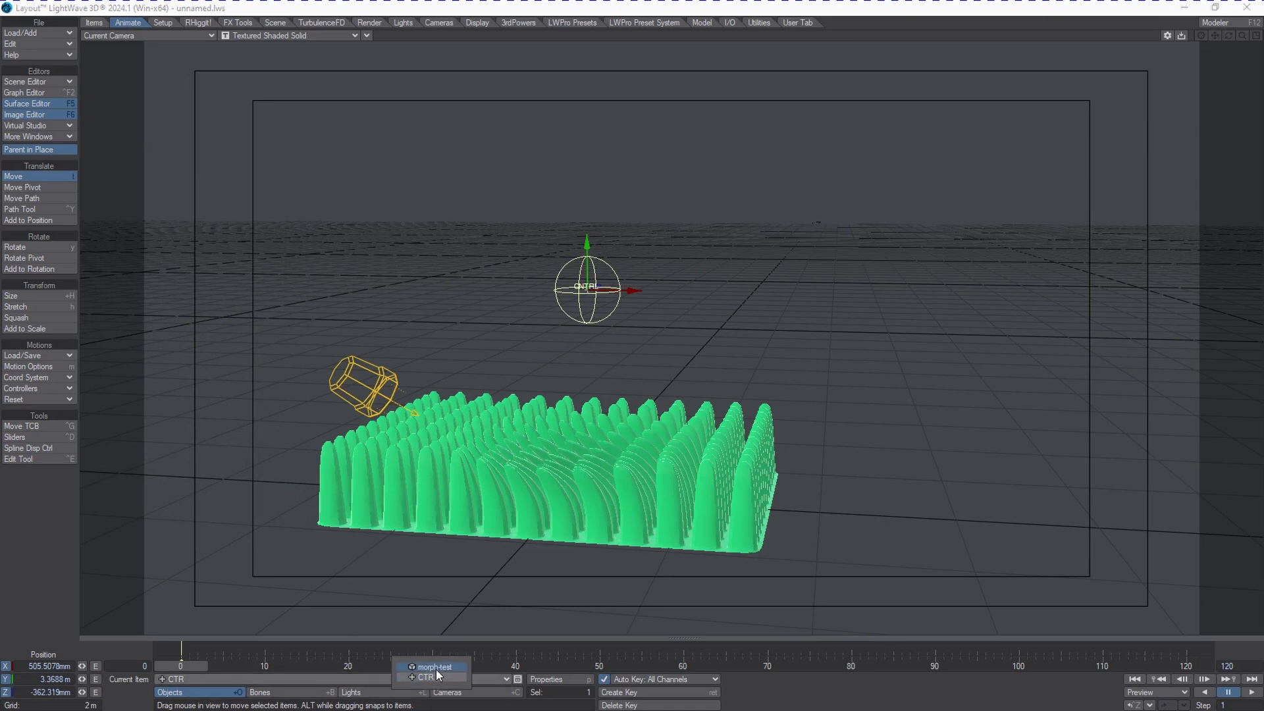
click(436, 669)
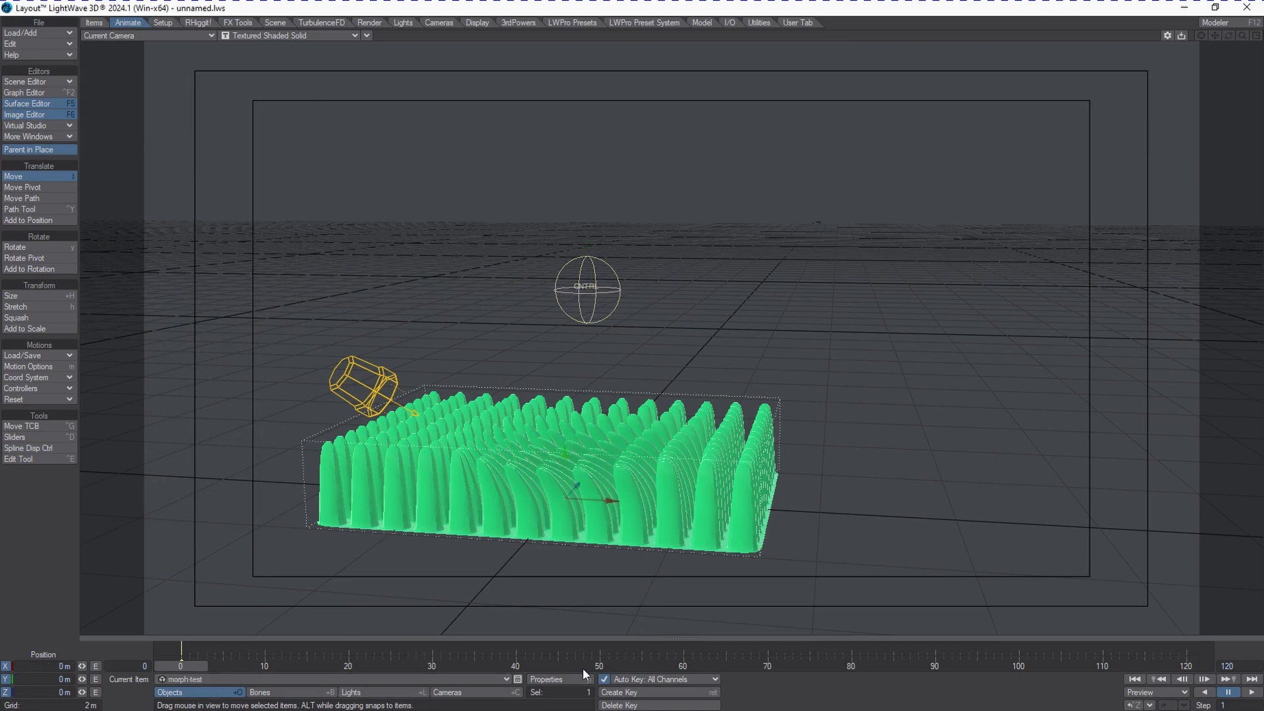
click(570, 680)
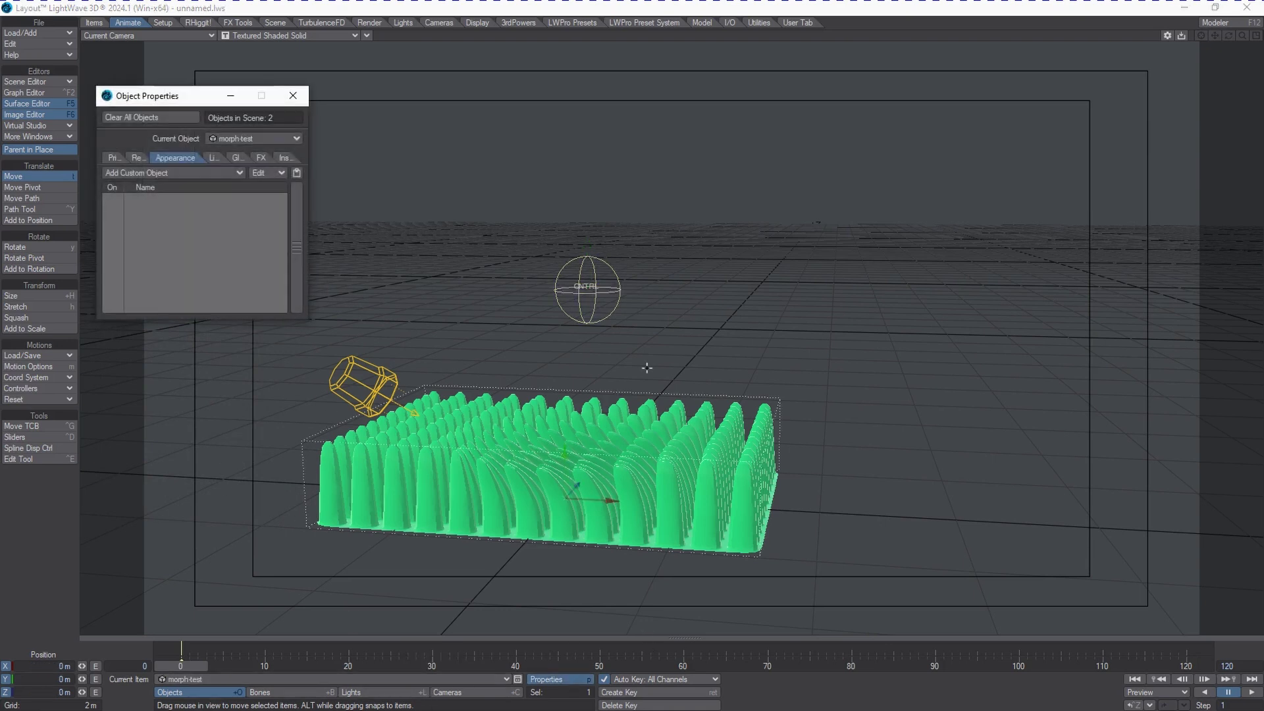
click(119, 159)
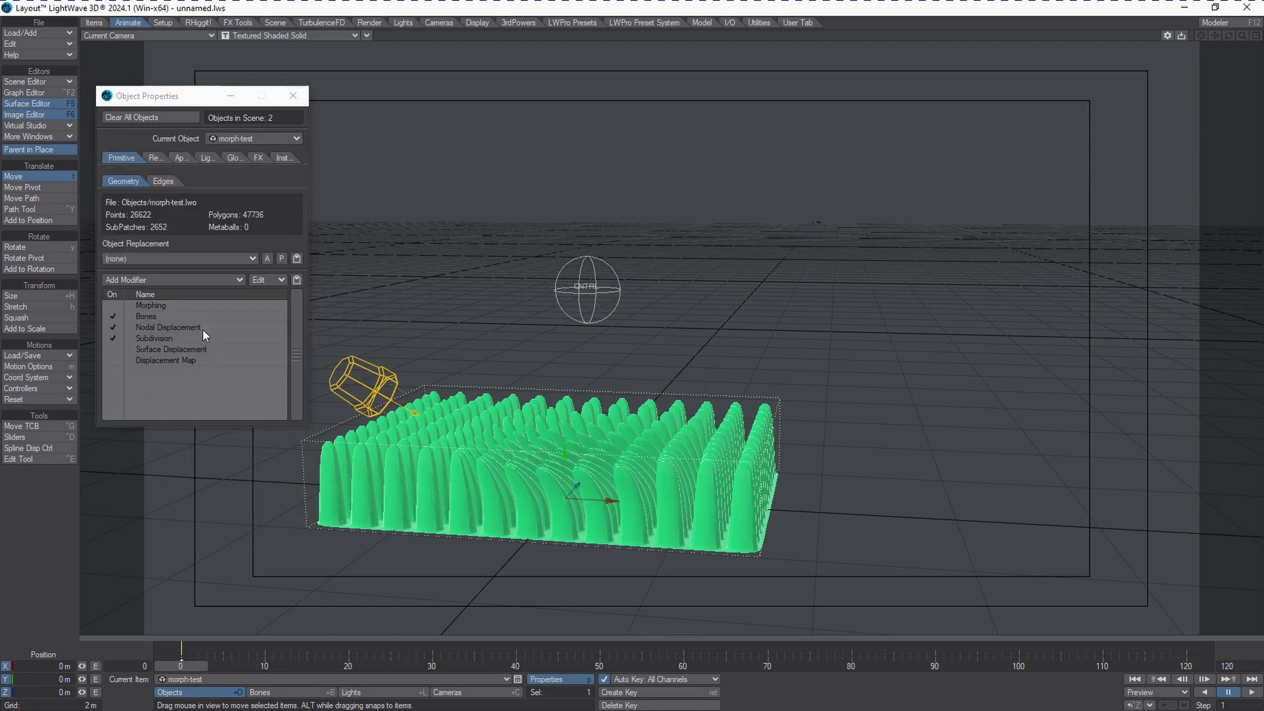
Set the Subdivision modifier's Display SubPatch Level to 5
click(114, 316)
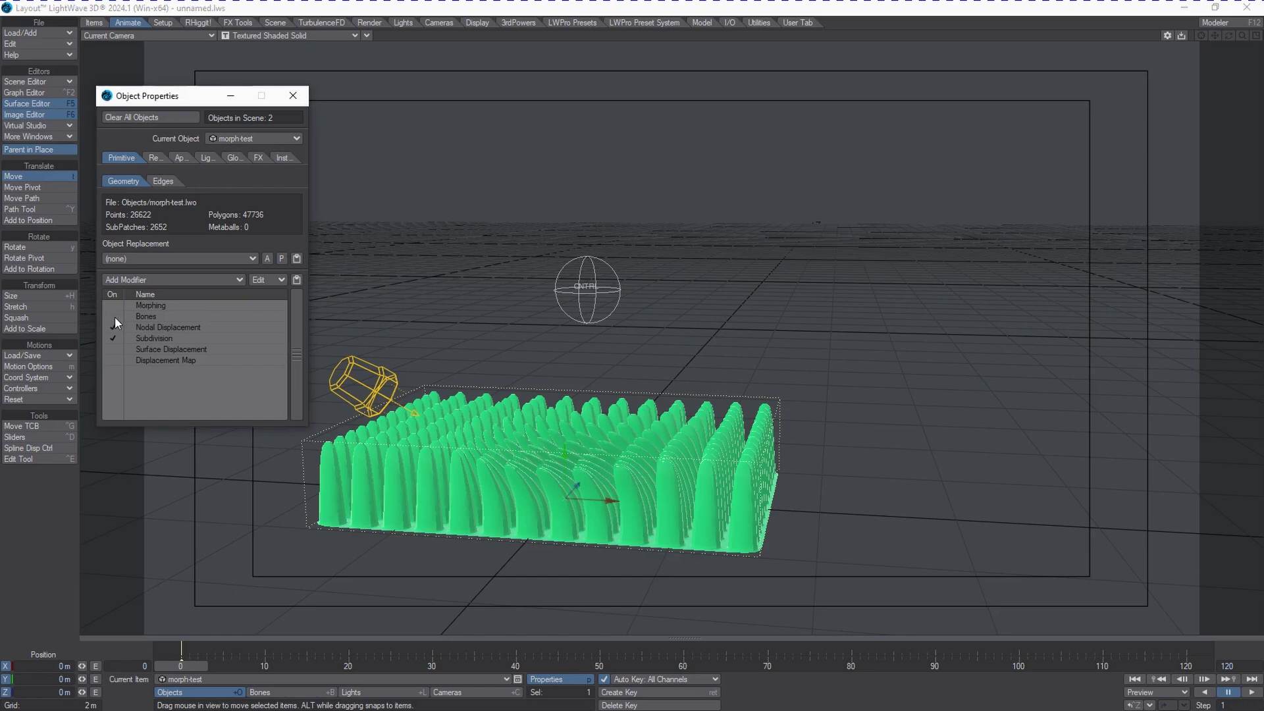
click(168, 340)
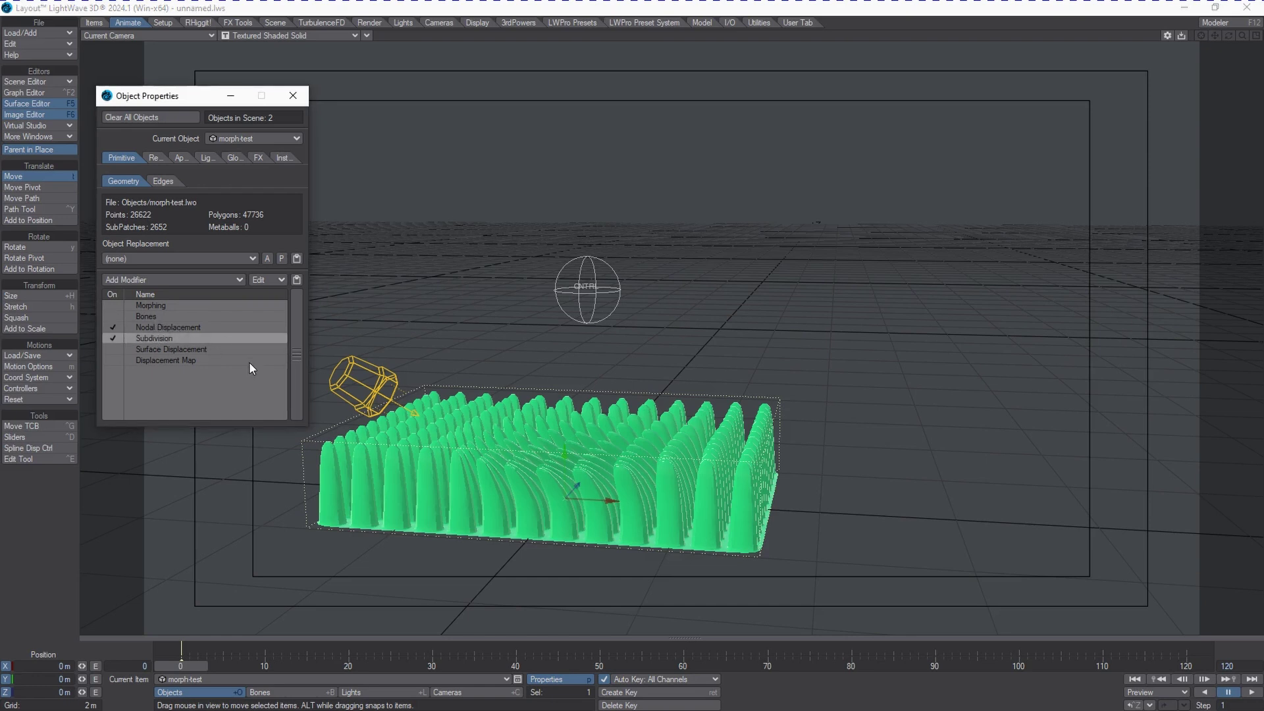
double_click(164, 338)
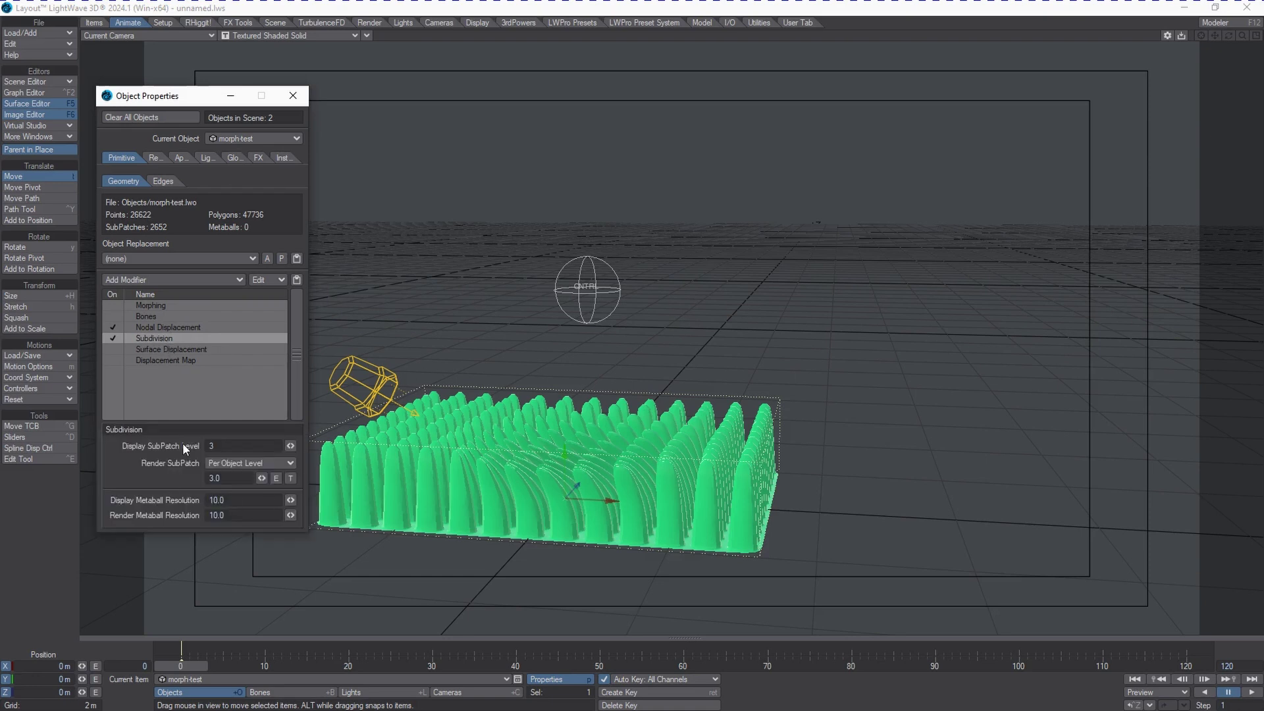
click(223, 445)
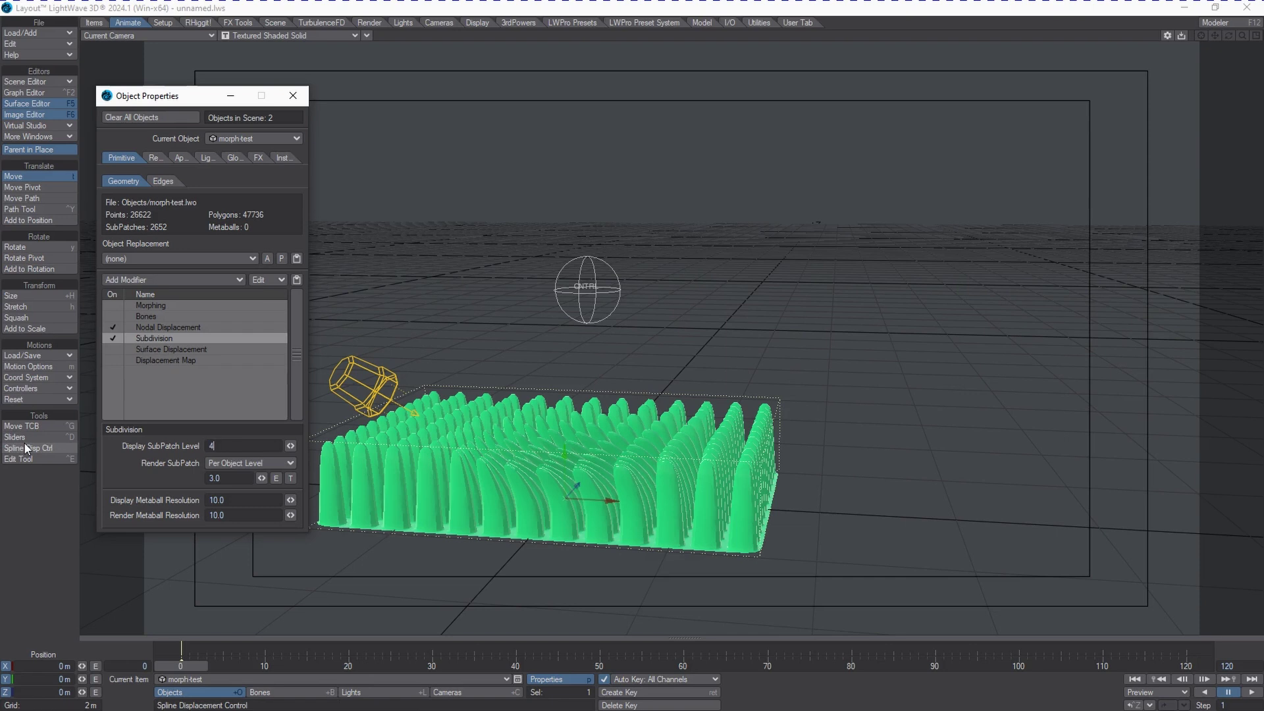
text(5)
key(Tab)
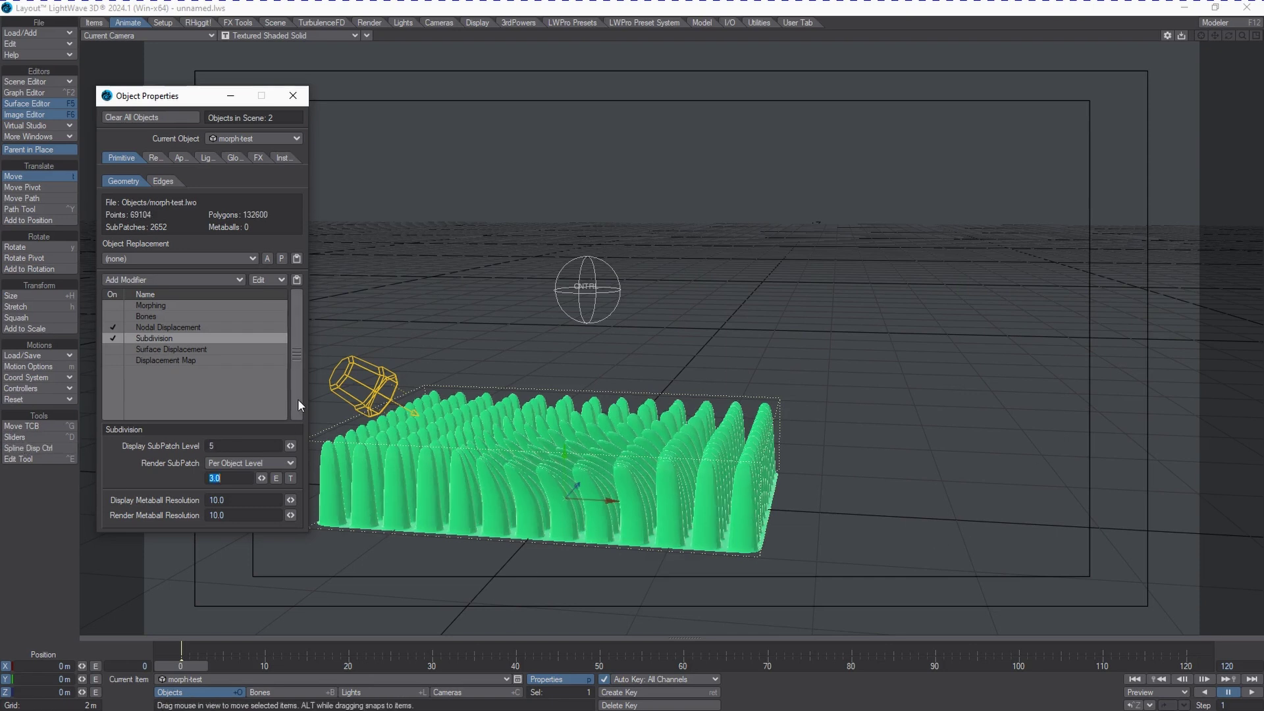
click(160, 328)
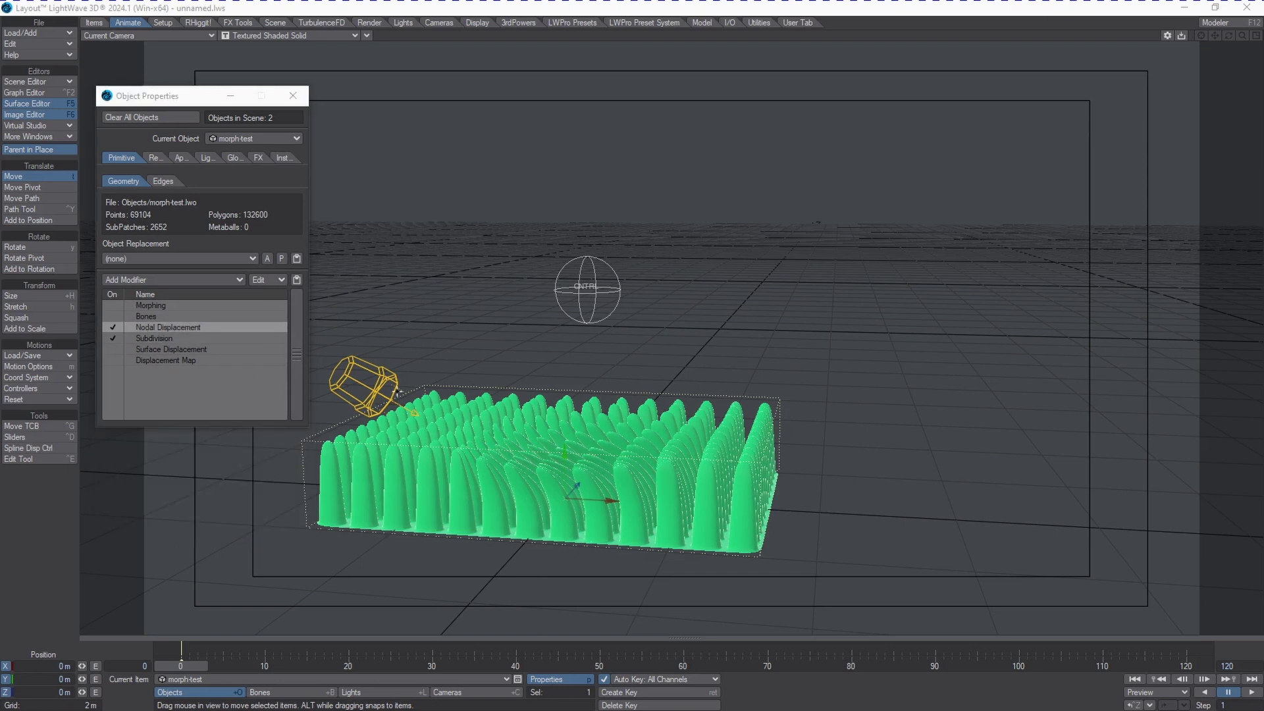
Open the Nodal Displacement graph in an enlarged Node Editor showing Item Info and Mesh Info
double_click(160, 327)
drag(879, 254, 561, 127)
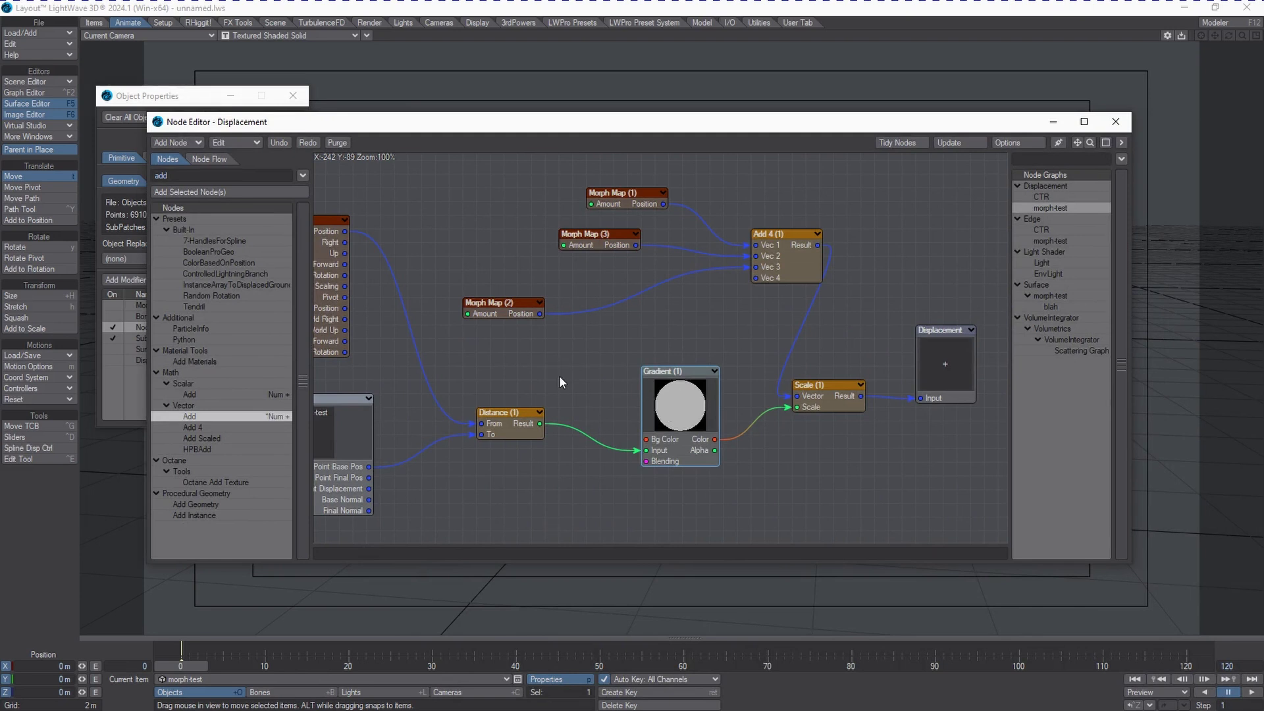
alt+drag(559, 375, 690, 403)
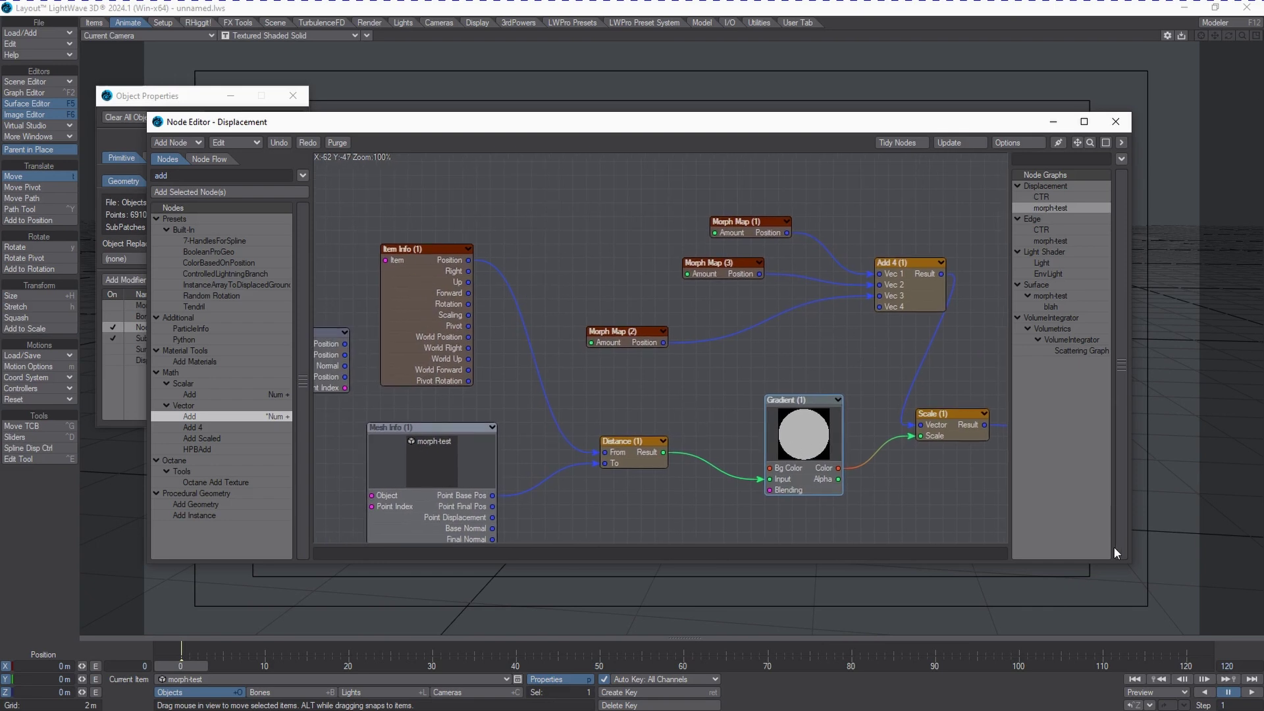
drag(1128, 560, 1183, 609)
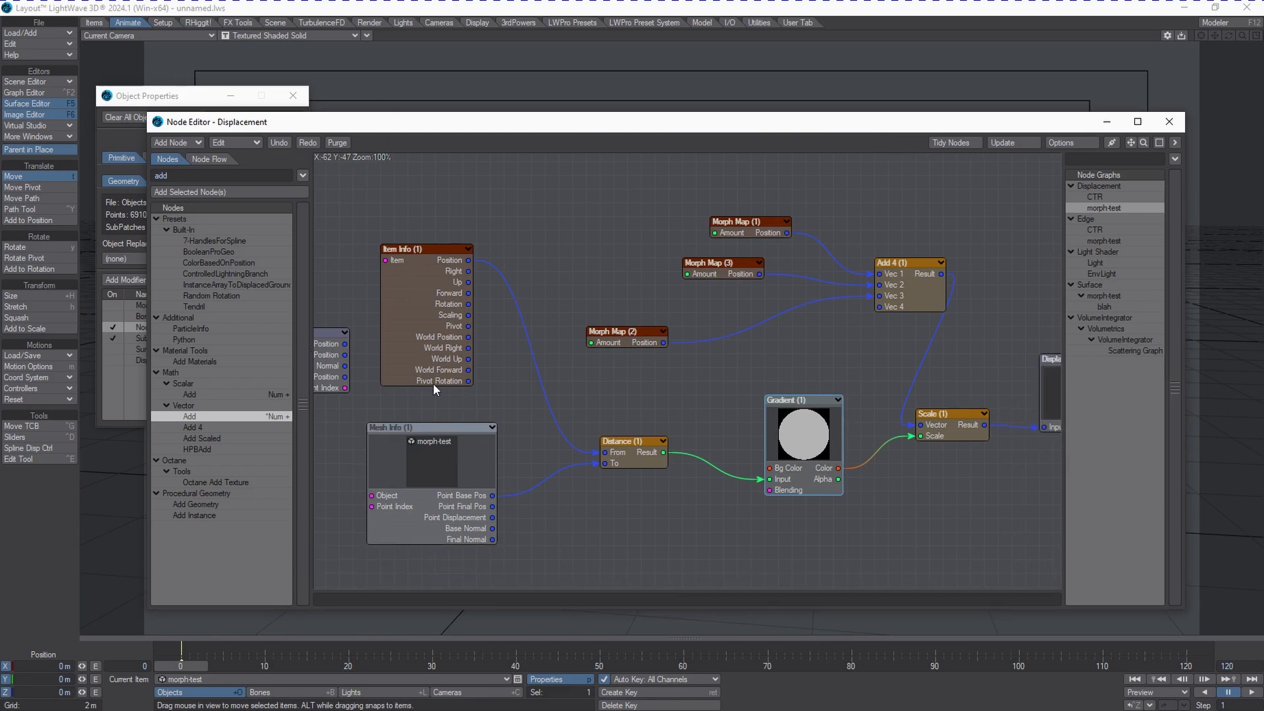
Check that Item Info reads CTR and keep Mesh Info in Local Coordinates
double_click(407, 283)
drag(232, 218, 479, 181)
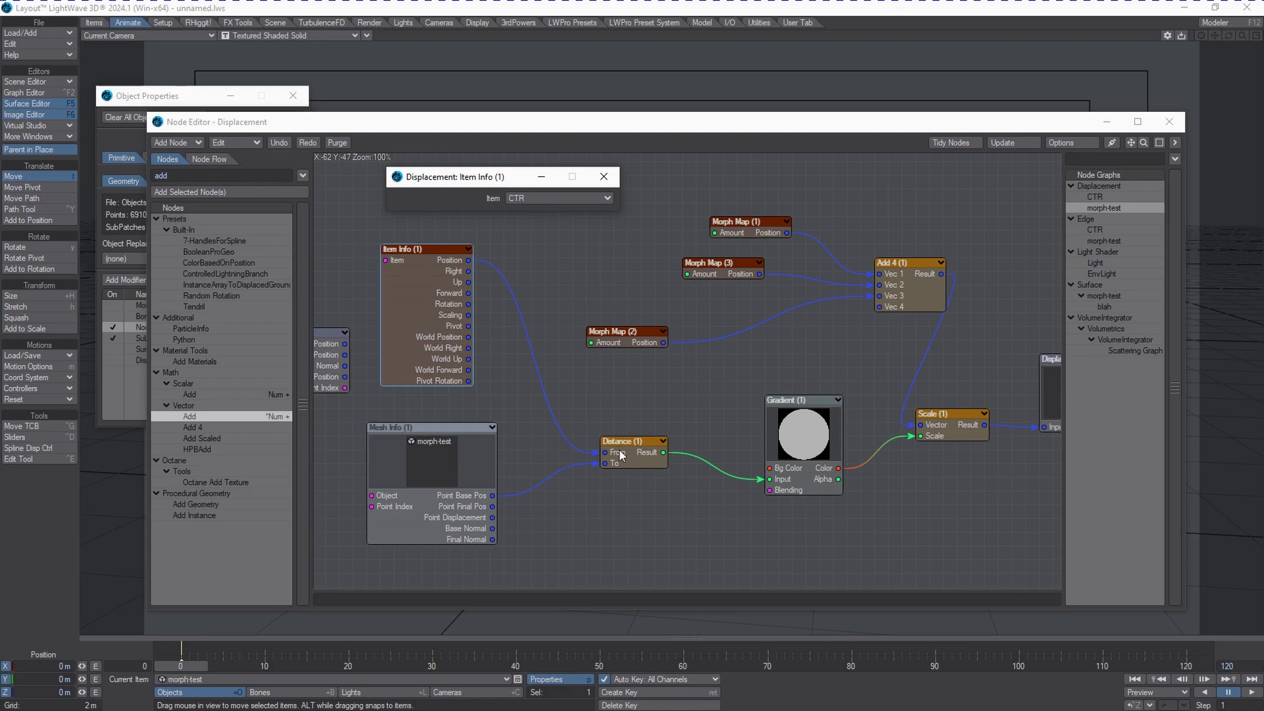
double_click(435, 466)
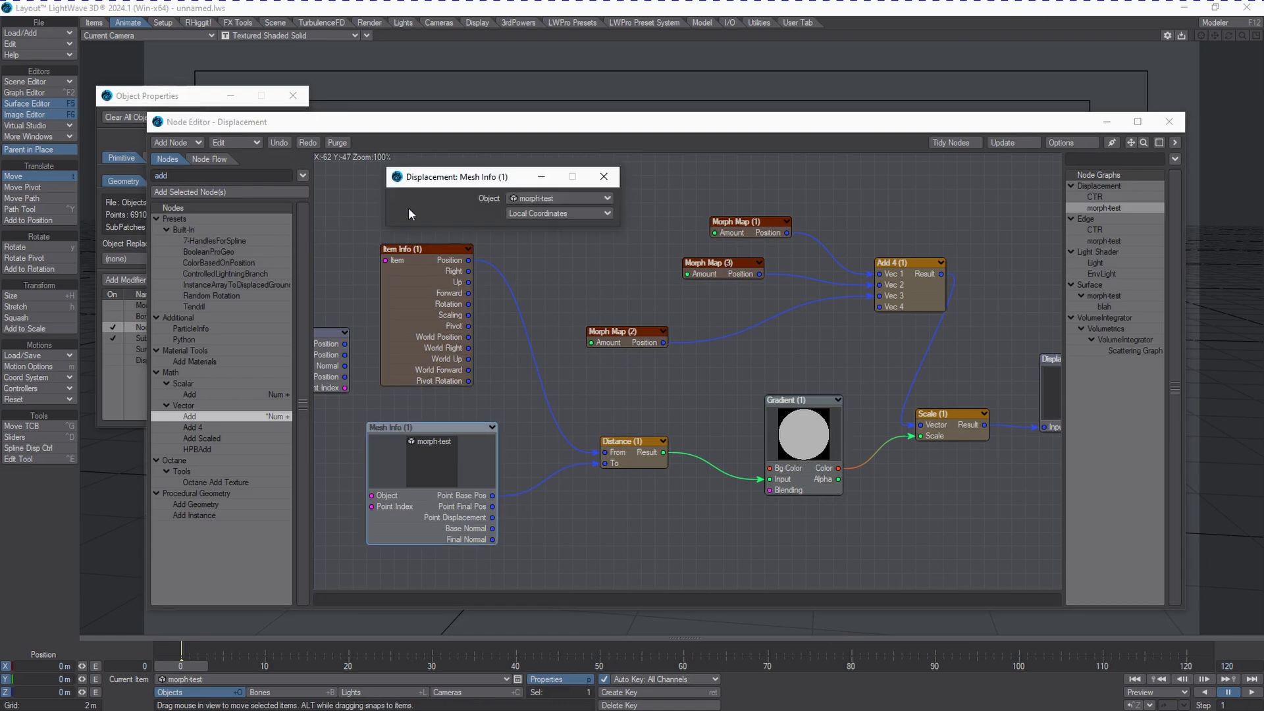
drag(453, 183, 421, 182)
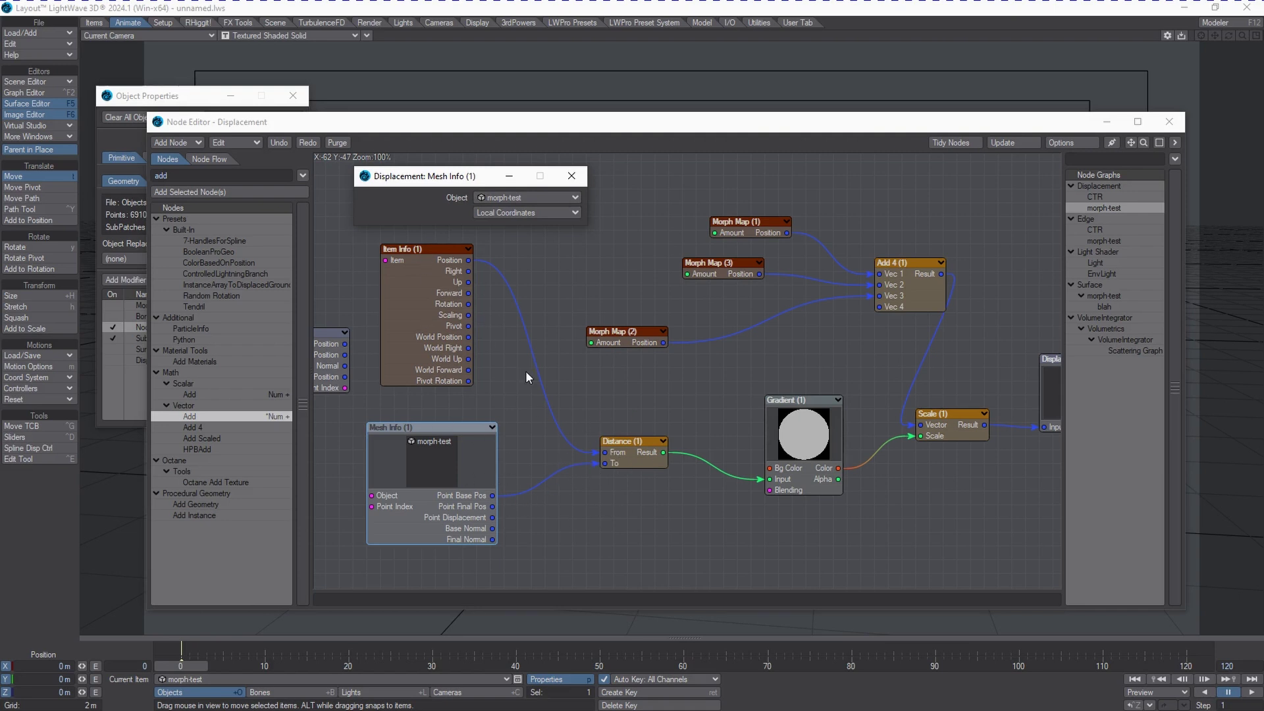
click(519, 213)
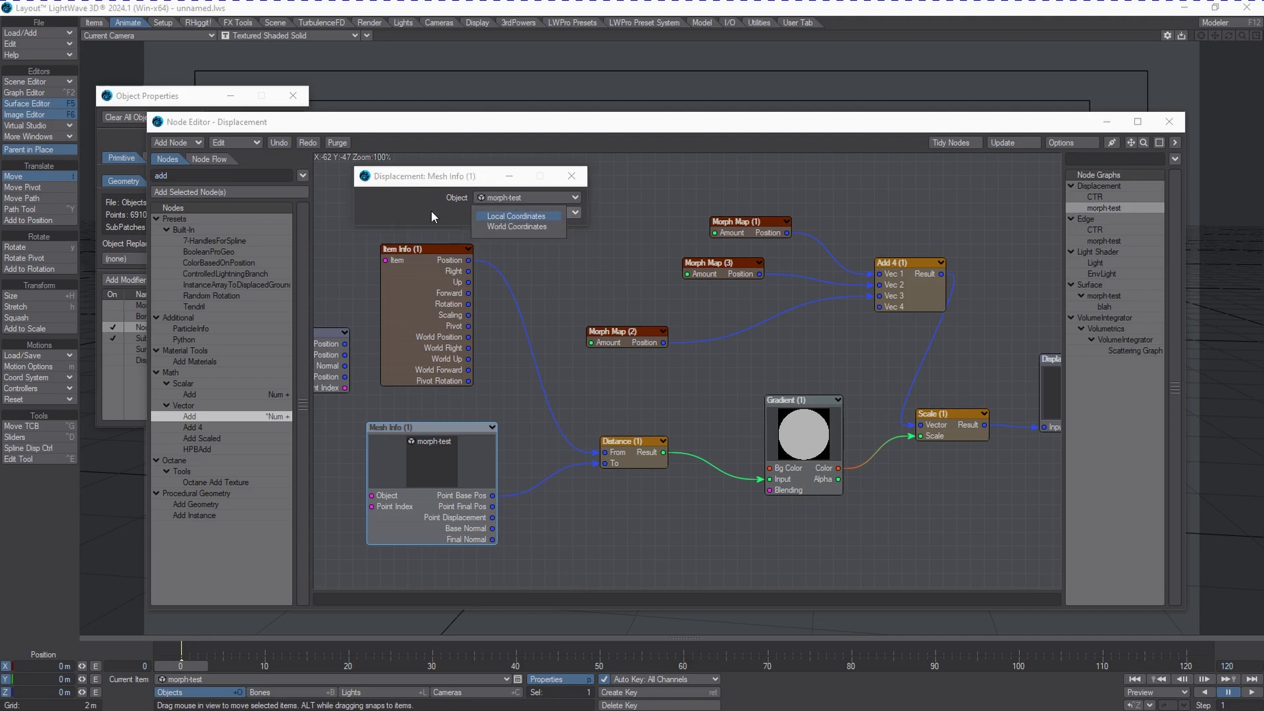
click(530, 219)
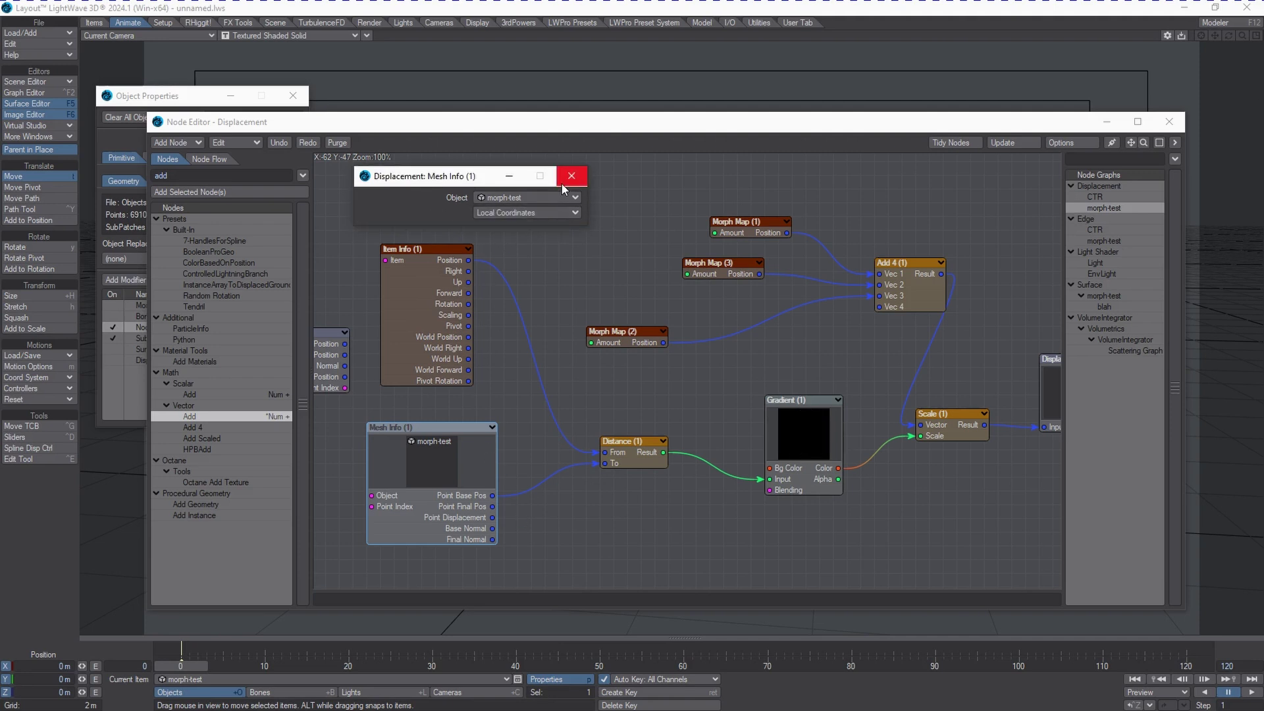
click(563, 183)
click(636, 464)
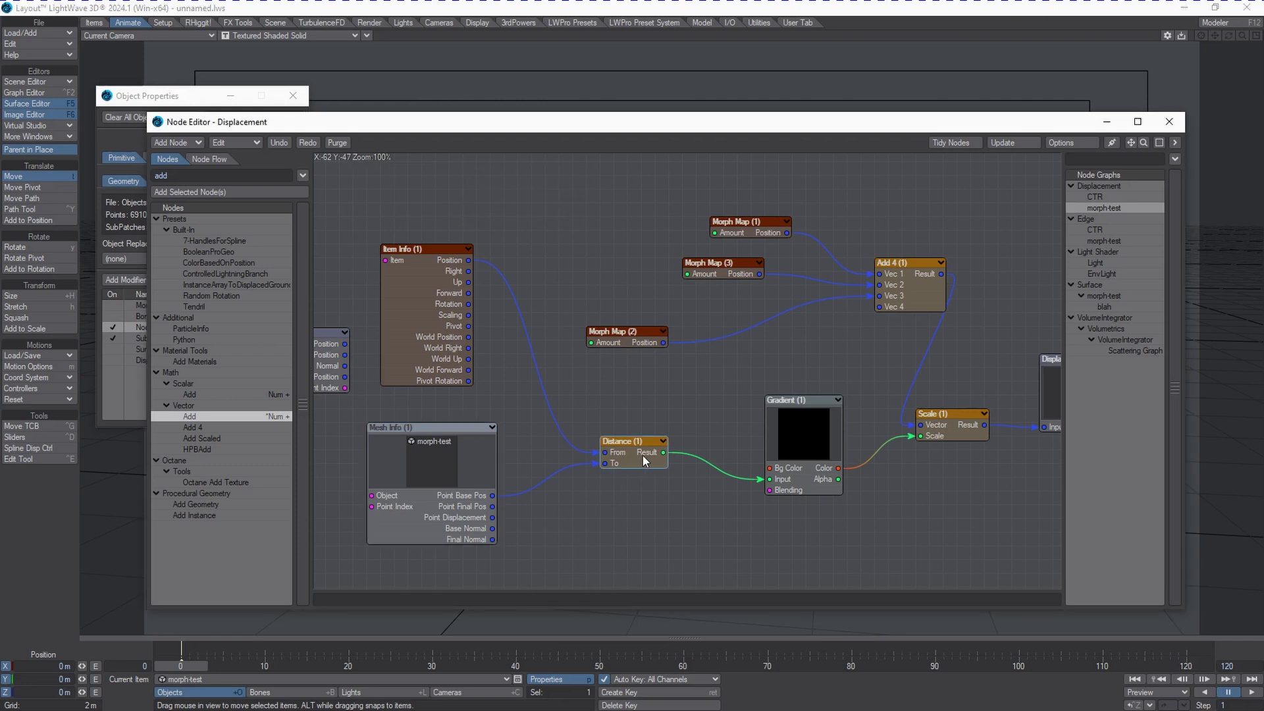
Open the Gradient node's 0.0–3.0 white-to-dark ramp settings and set the panel behind the graph
double_click(799, 437)
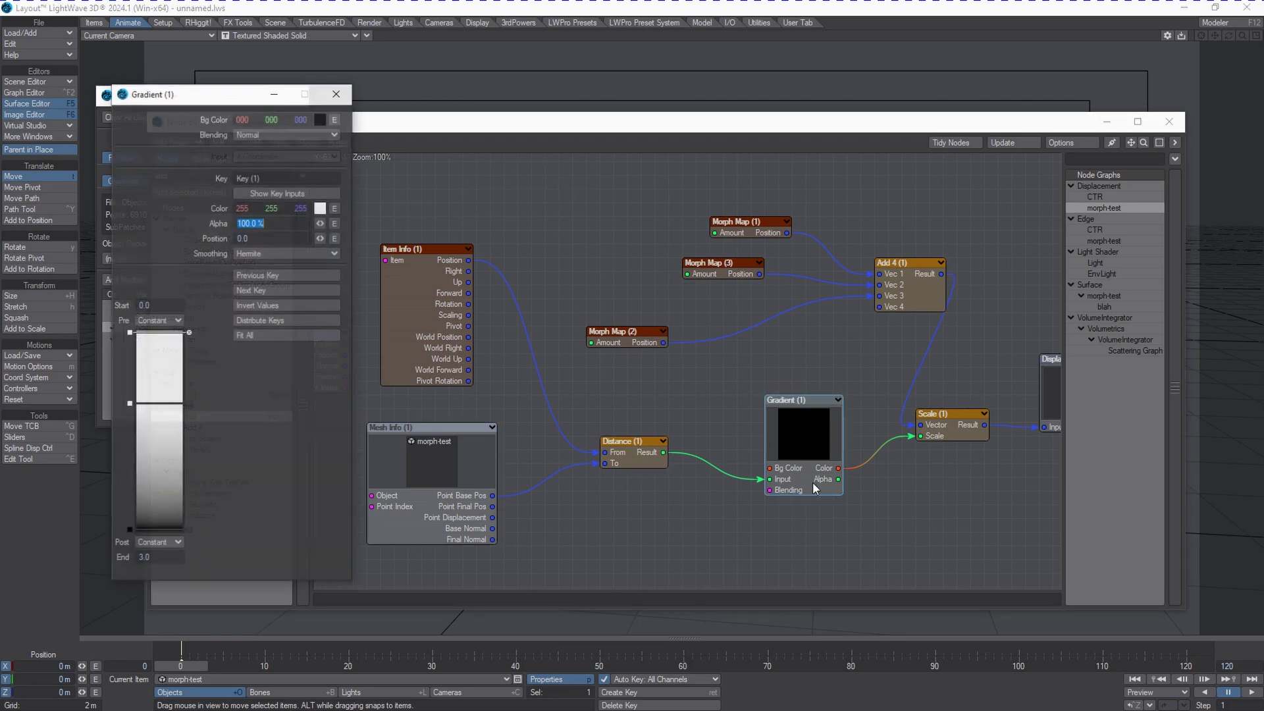
drag(211, 96, 663, 139)
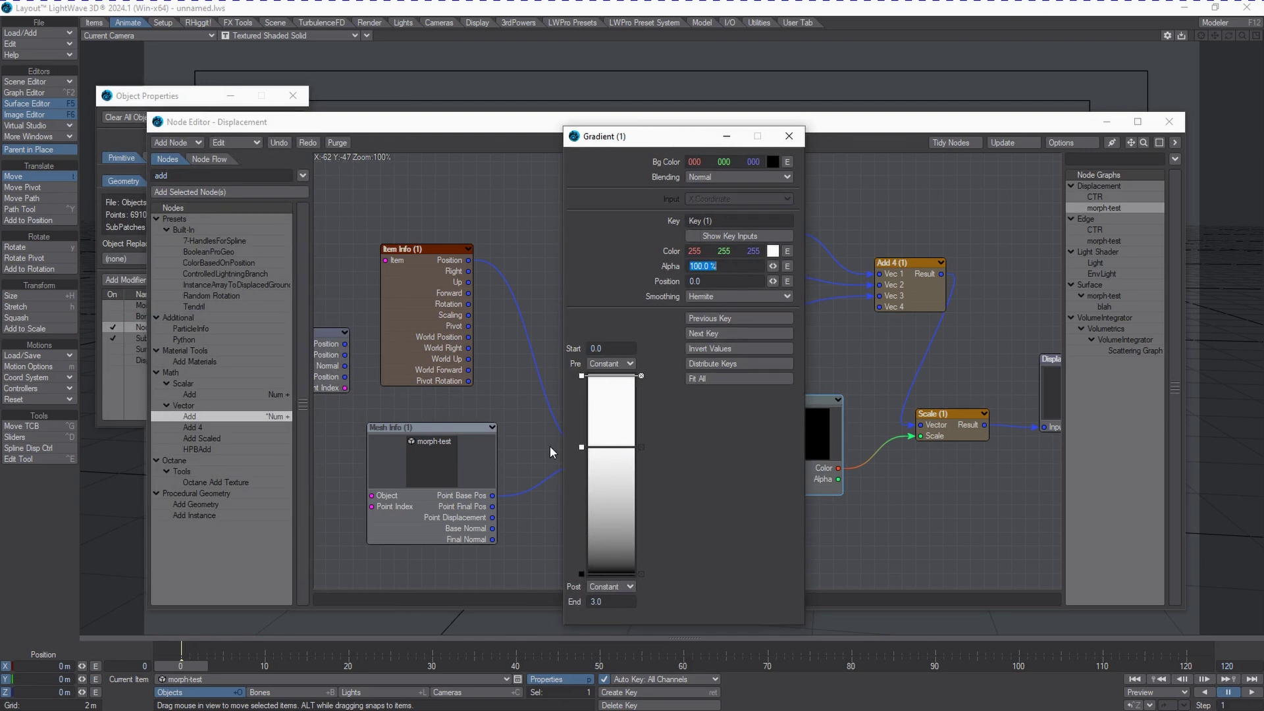
drag(638, 150, 254, 168)
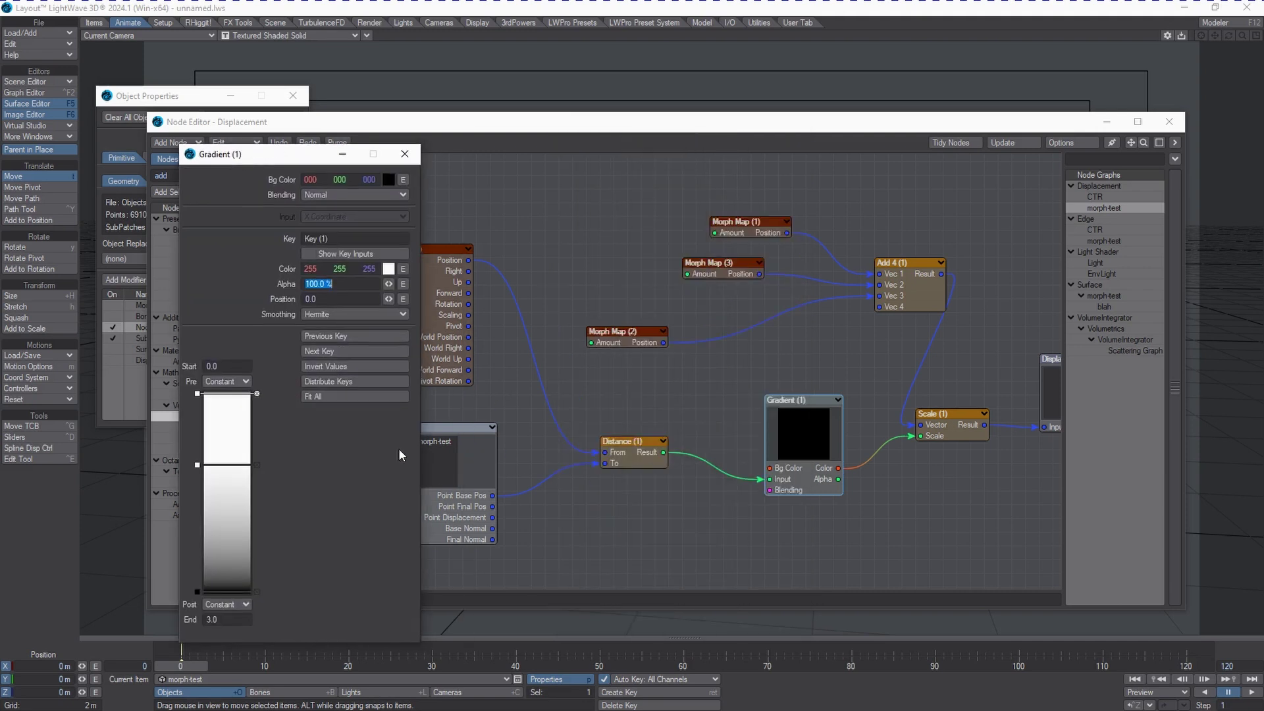
click(470, 478)
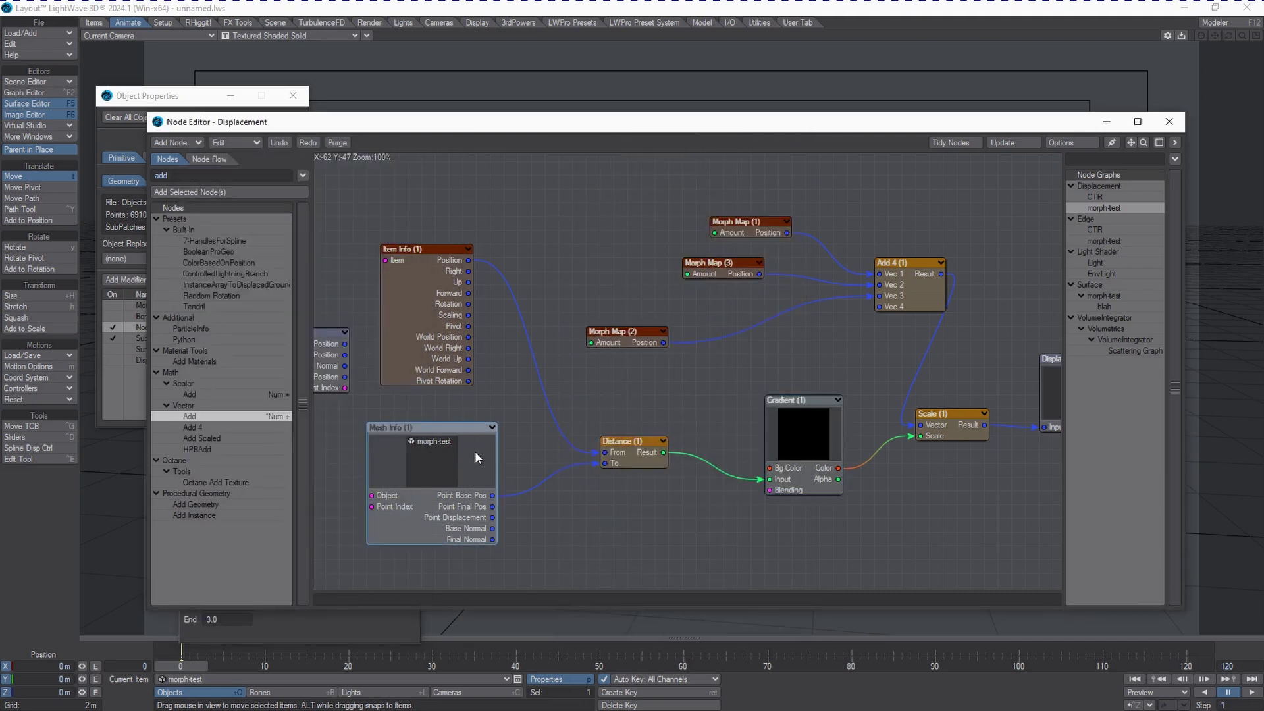
Pan to the Displacement output and rearrange the Morph Map (1) and (2) nodes
alt+drag(850, 412, 622, 432)
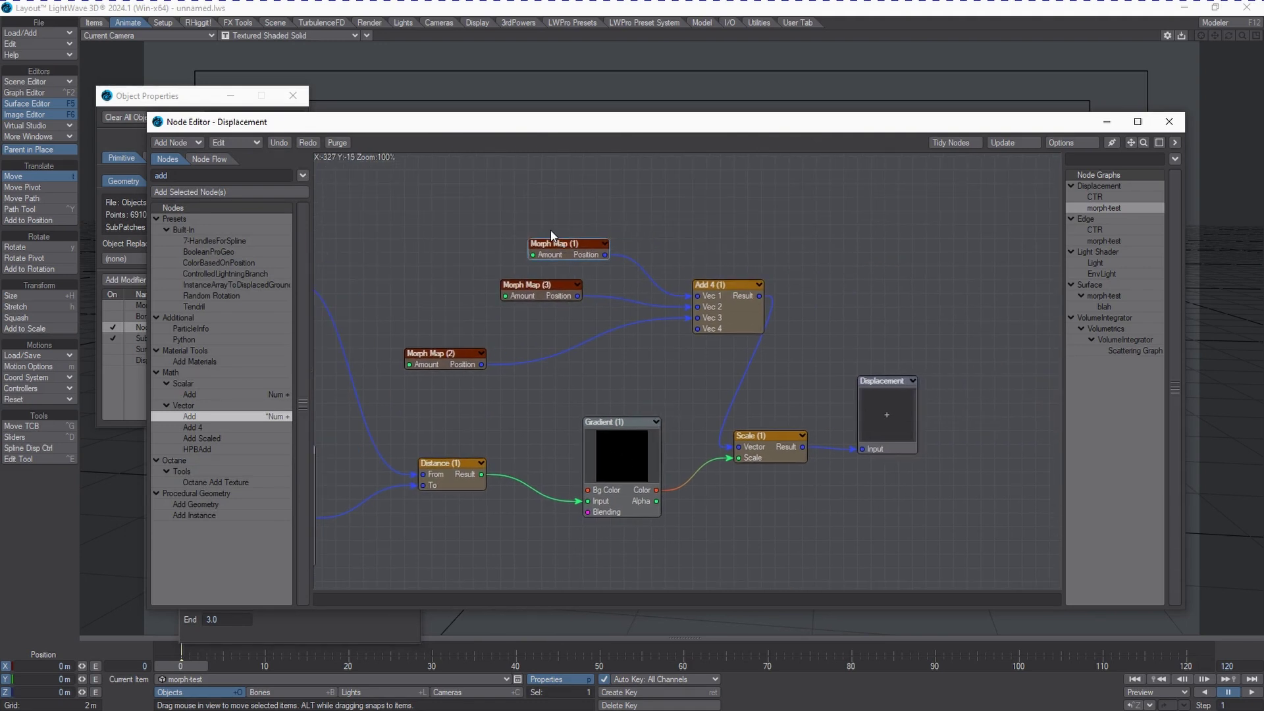
drag(560, 255, 506, 229)
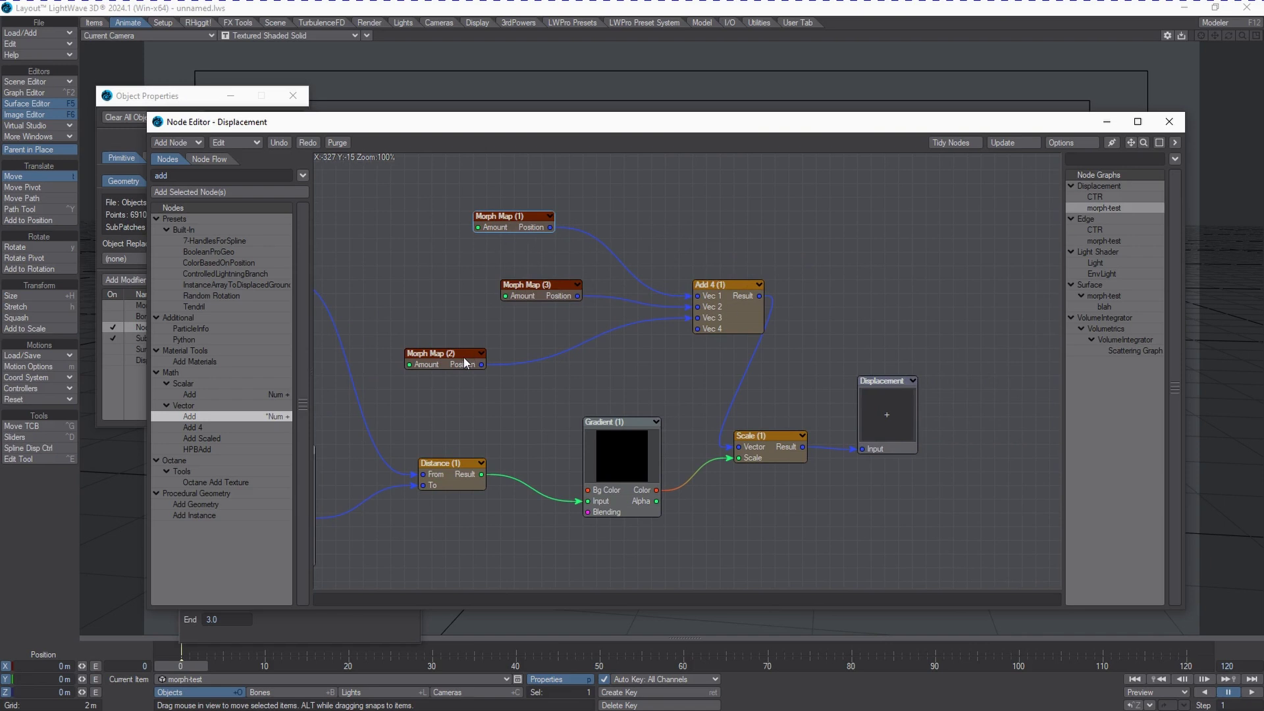
drag(464, 359, 477, 345)
Check the Morph Map (1), (3) and (2) settings, then add a vector Add node
double_click(513, 225)
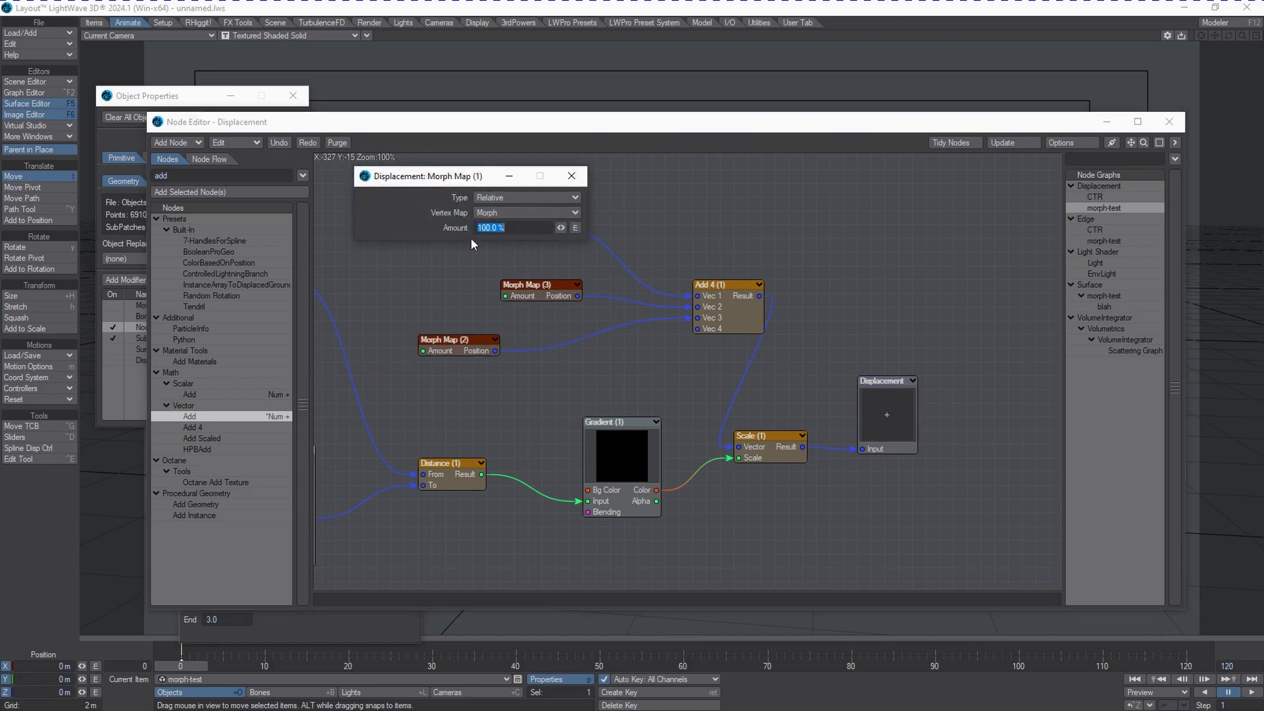
click(578, 186)
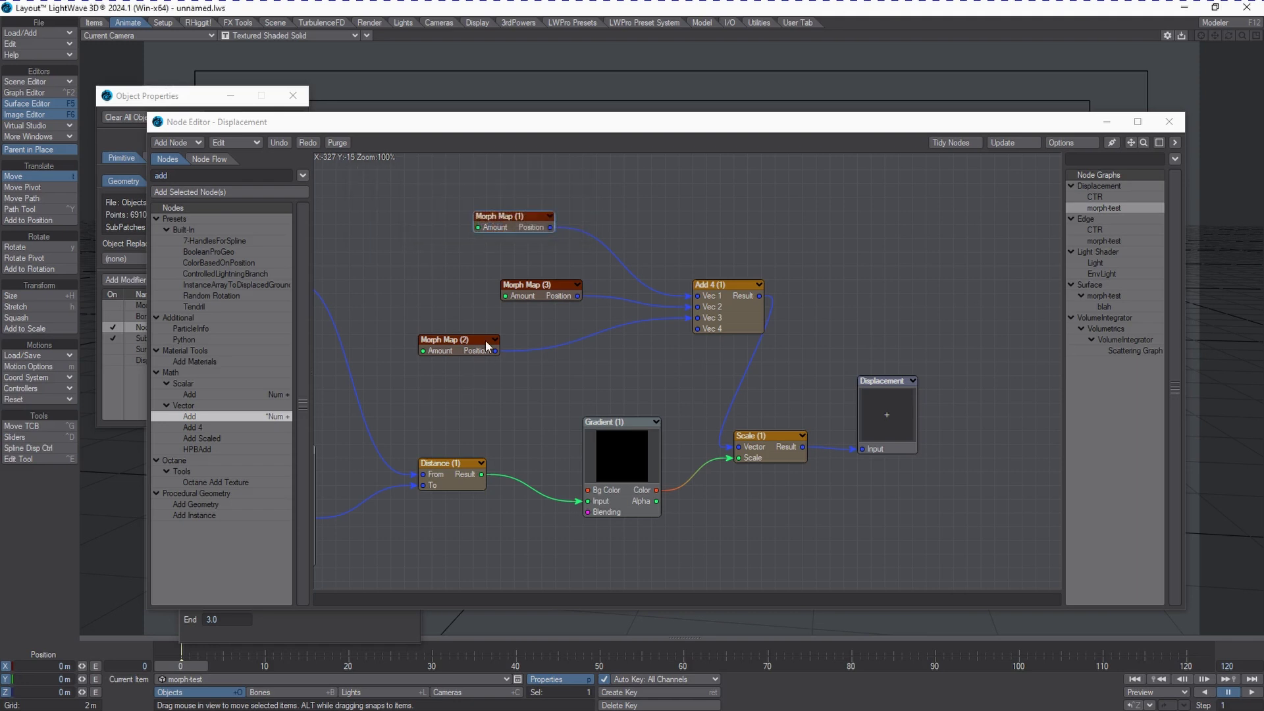
double_click(522, 285)
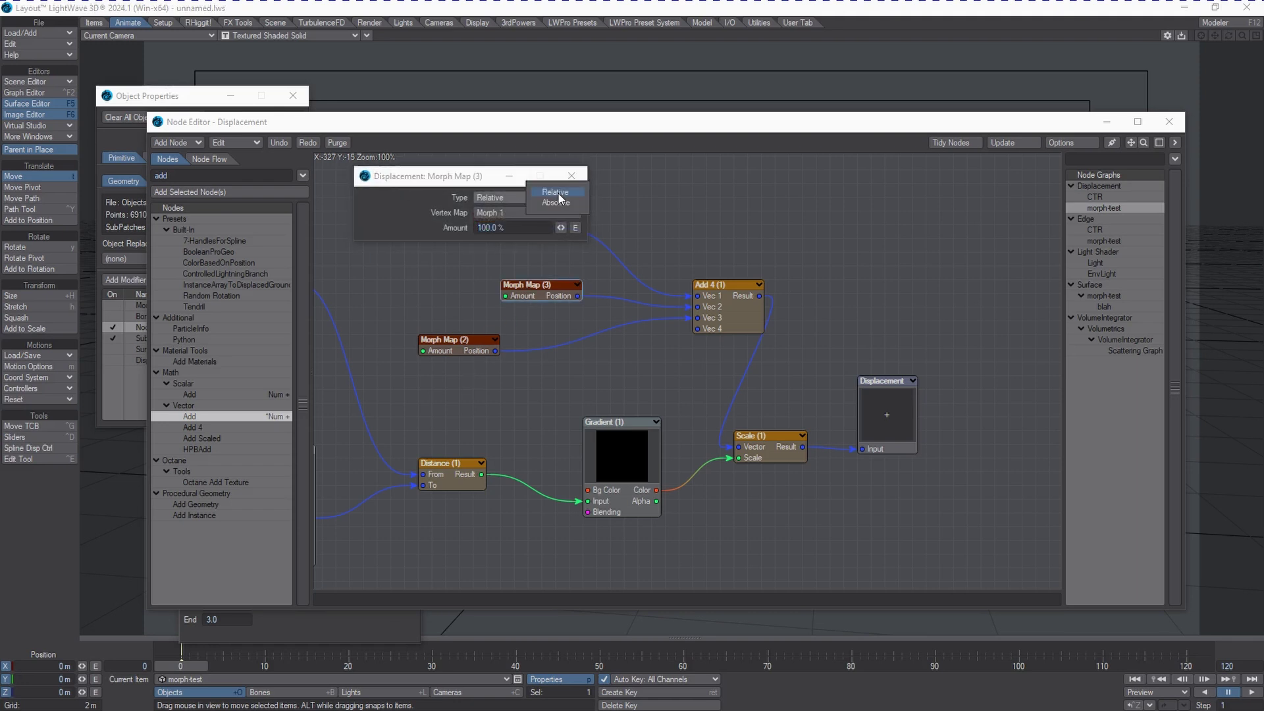
click(571, 175)
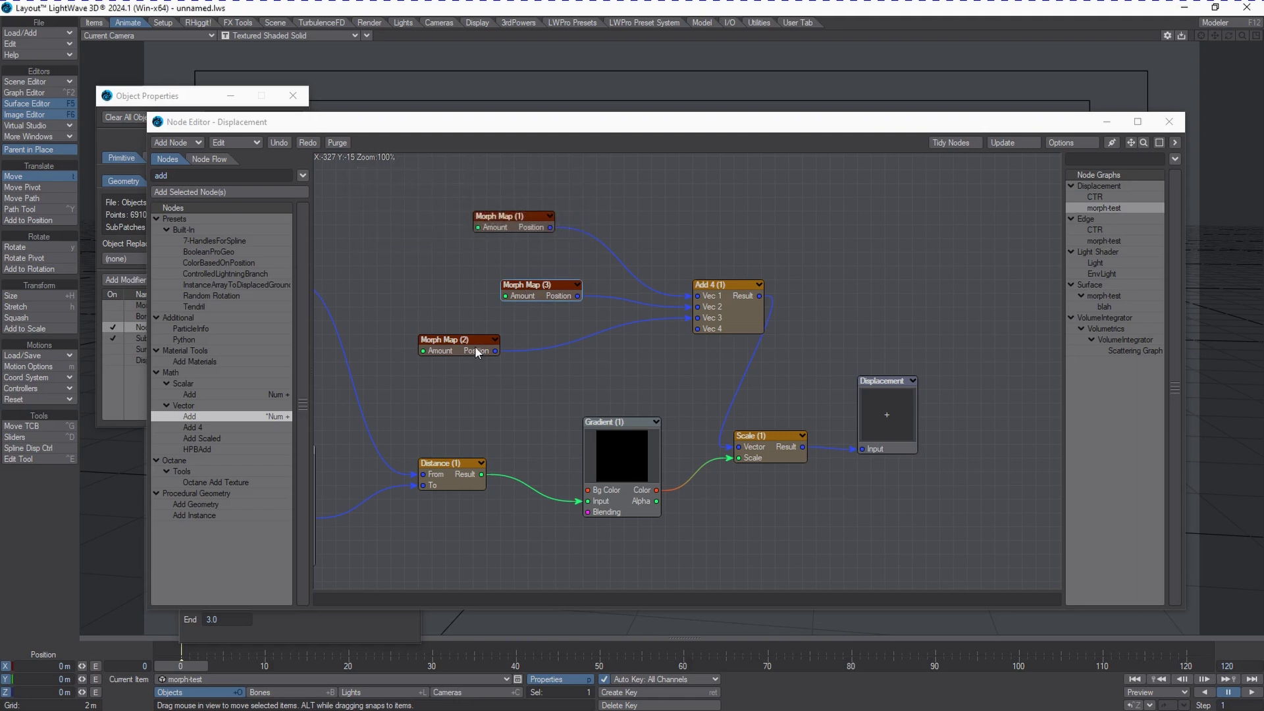
double_click(477, 349)
click(572, 176)
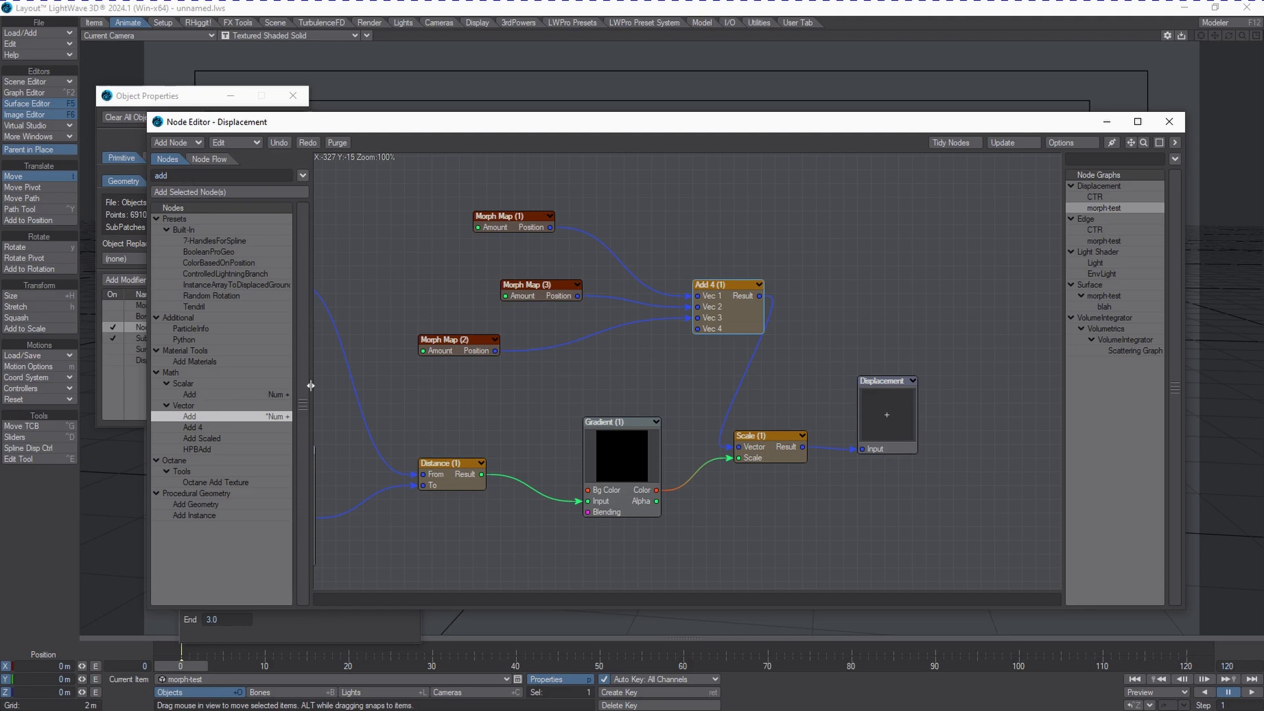
double_click(215, 417)
Wire Morph Map (1) and (3) Position into Add's A and B, and its Result into Scale Vector
drag(687, 216, 673, 215)
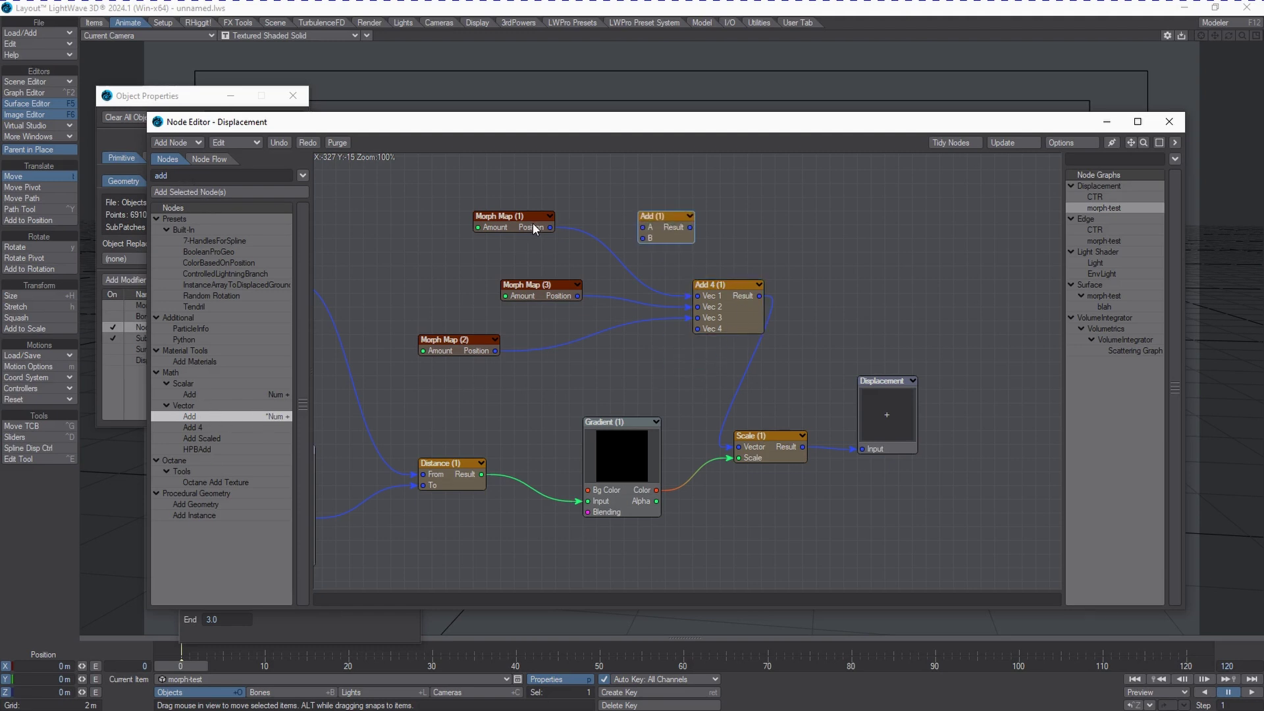
drag(550, 227, 643, 227)
drag(578, 296, 598, 271)
drag(689, 224, 739, 447)
Inspect the Scale node's properties and move the Add 4 node aside
double_click(775, 440)
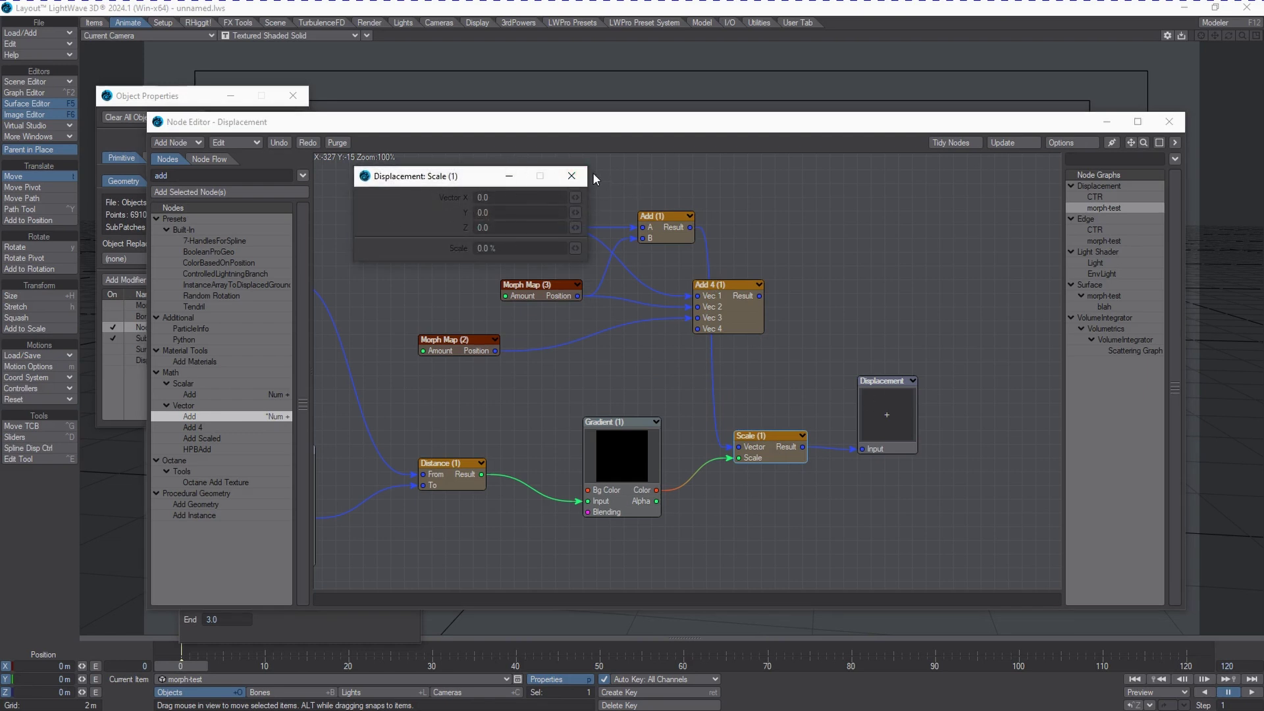
click(572, 176)
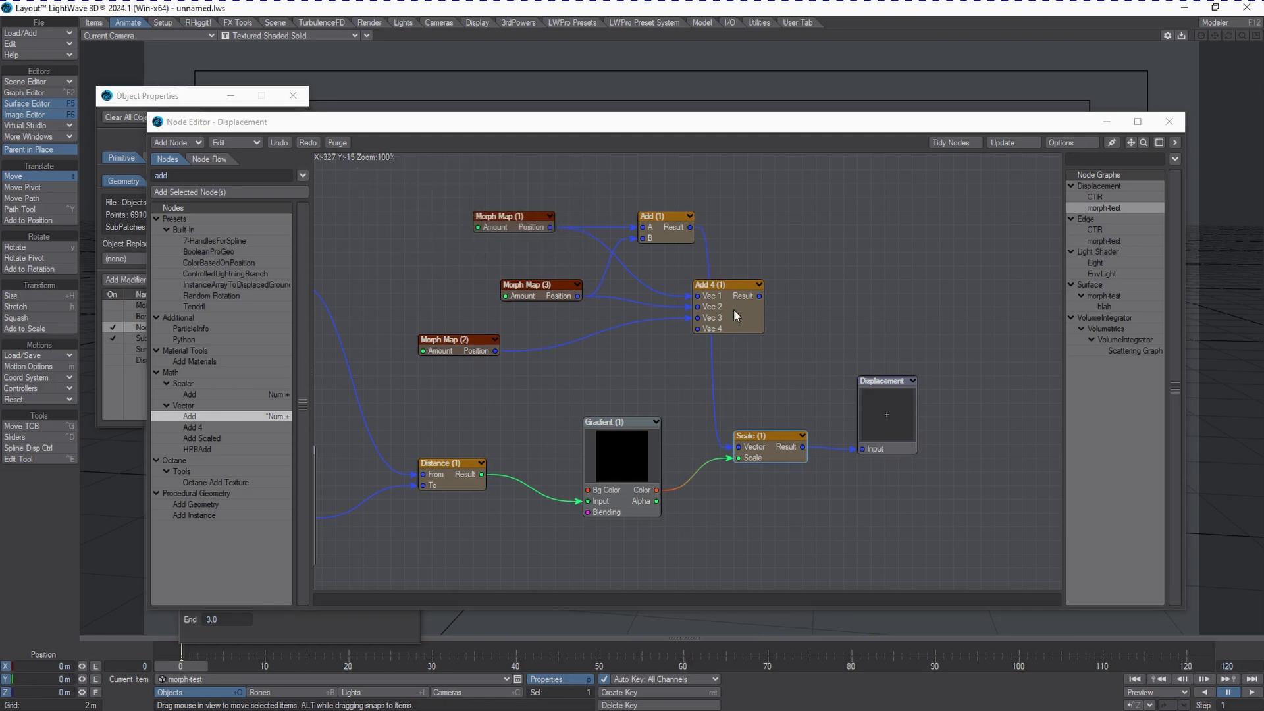
drag(737, 315, 642, 344)
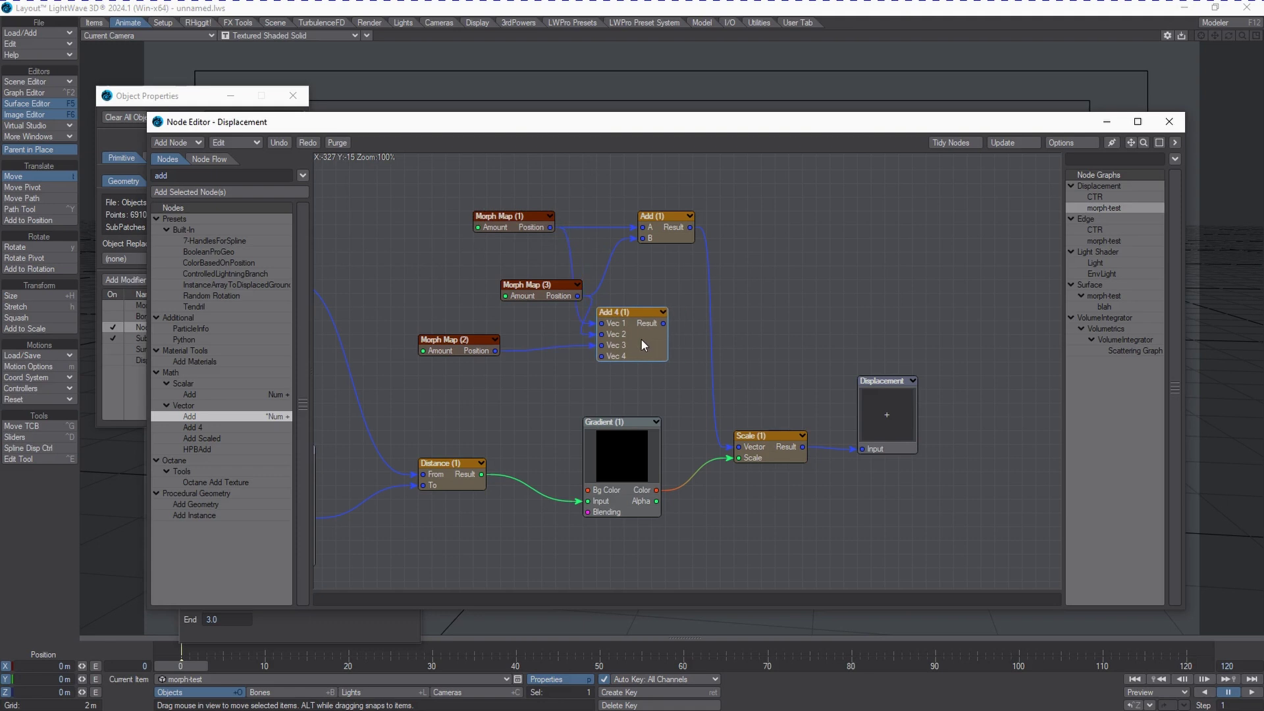
click(878, 401)
Move the Node Editor off the viewport and make CTR the current item
drag(612, 125, 1052, 99)
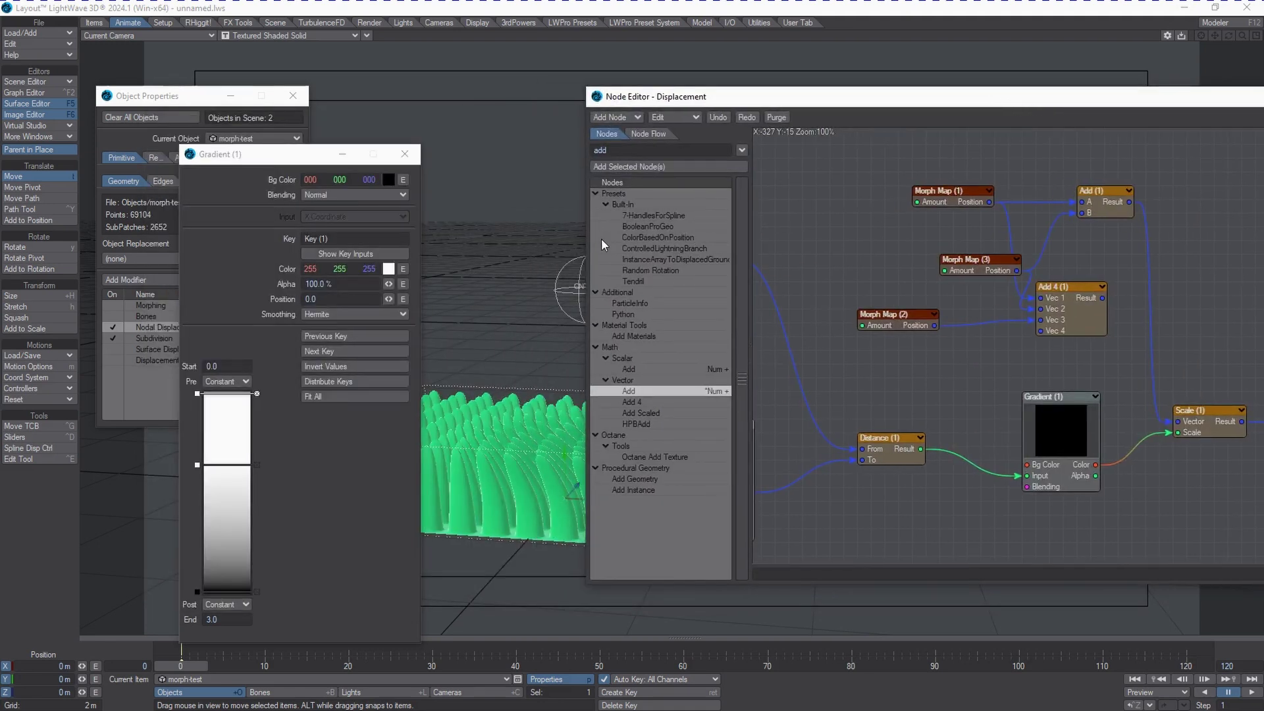
drag(694, 105, 993, 131)
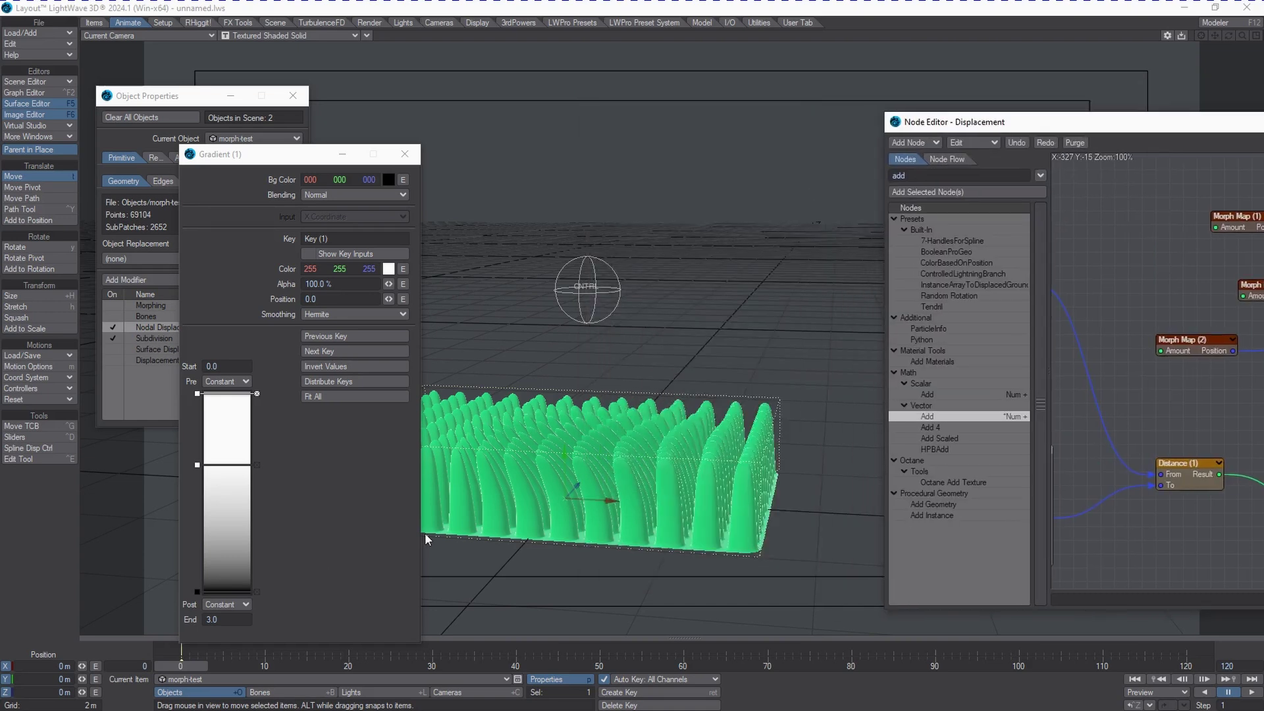
click(252, 678)
click(249, 684)
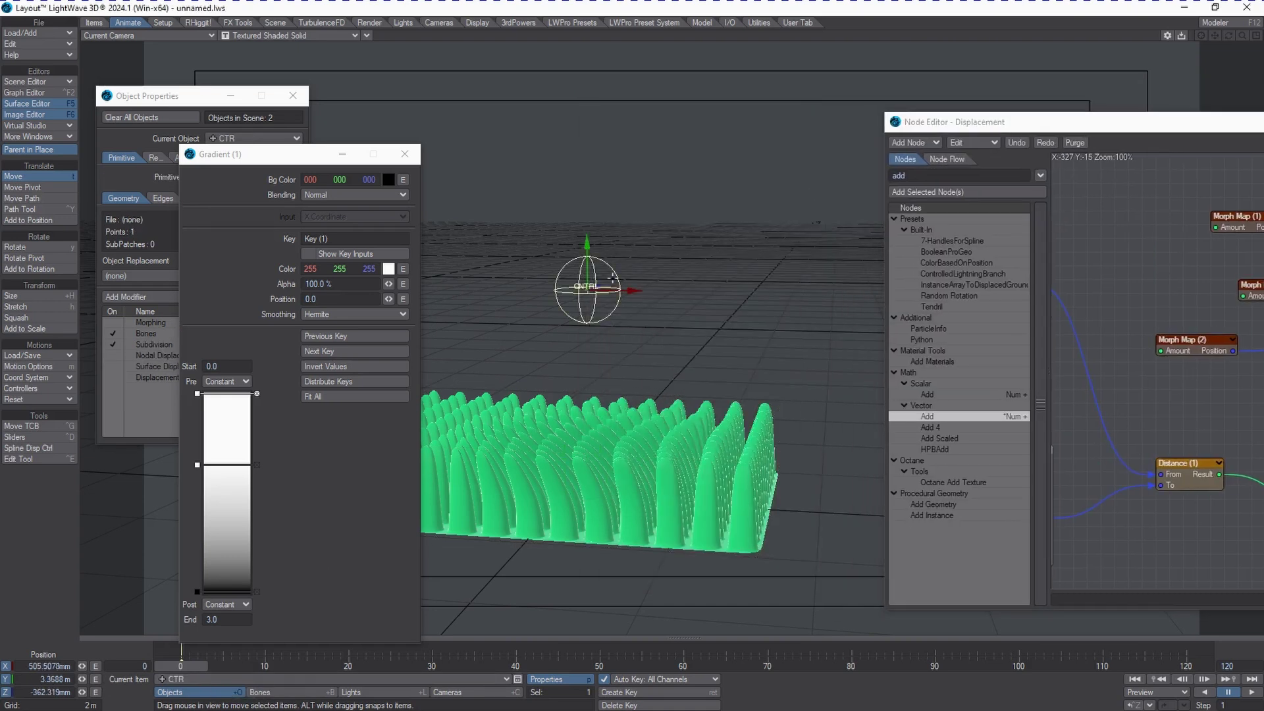
Close the Gradient panel and drag the CTR null around the grass to deform the blades
drag(613, 278, 677, 262)
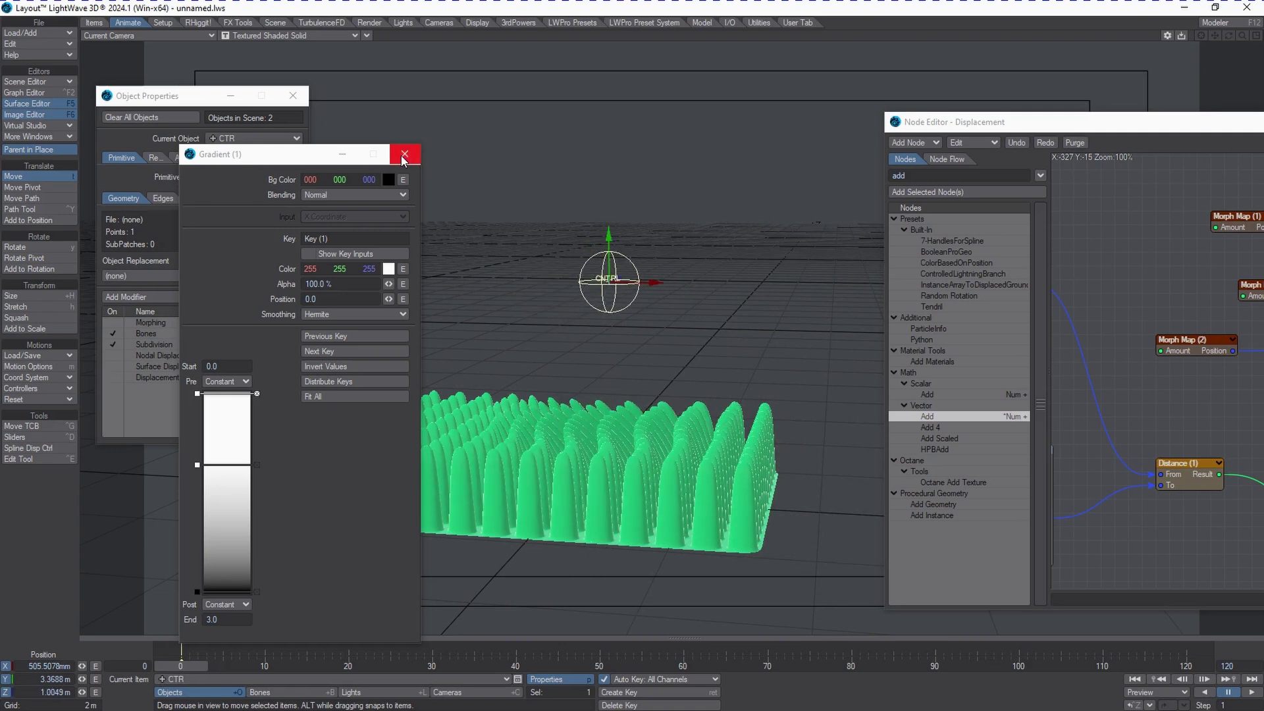
click(404, 155)
drag(649, 287, 640, 231)
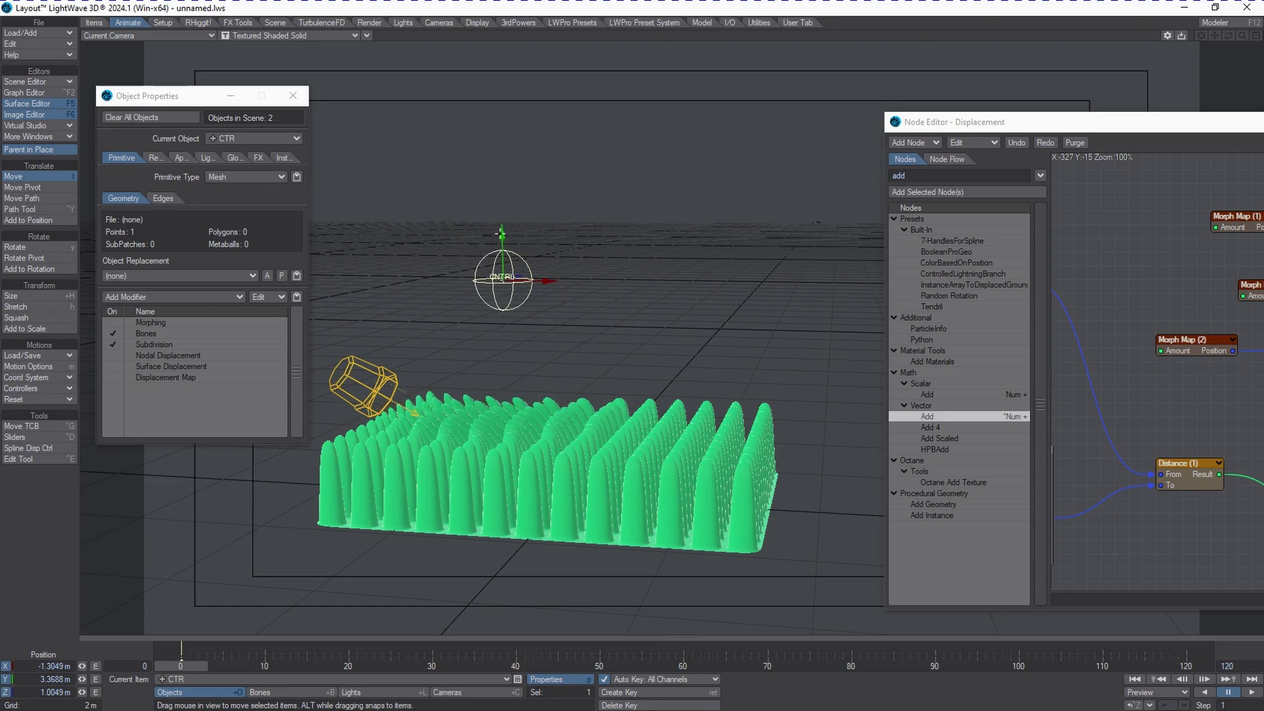
drag(502, 234, 534, 277)
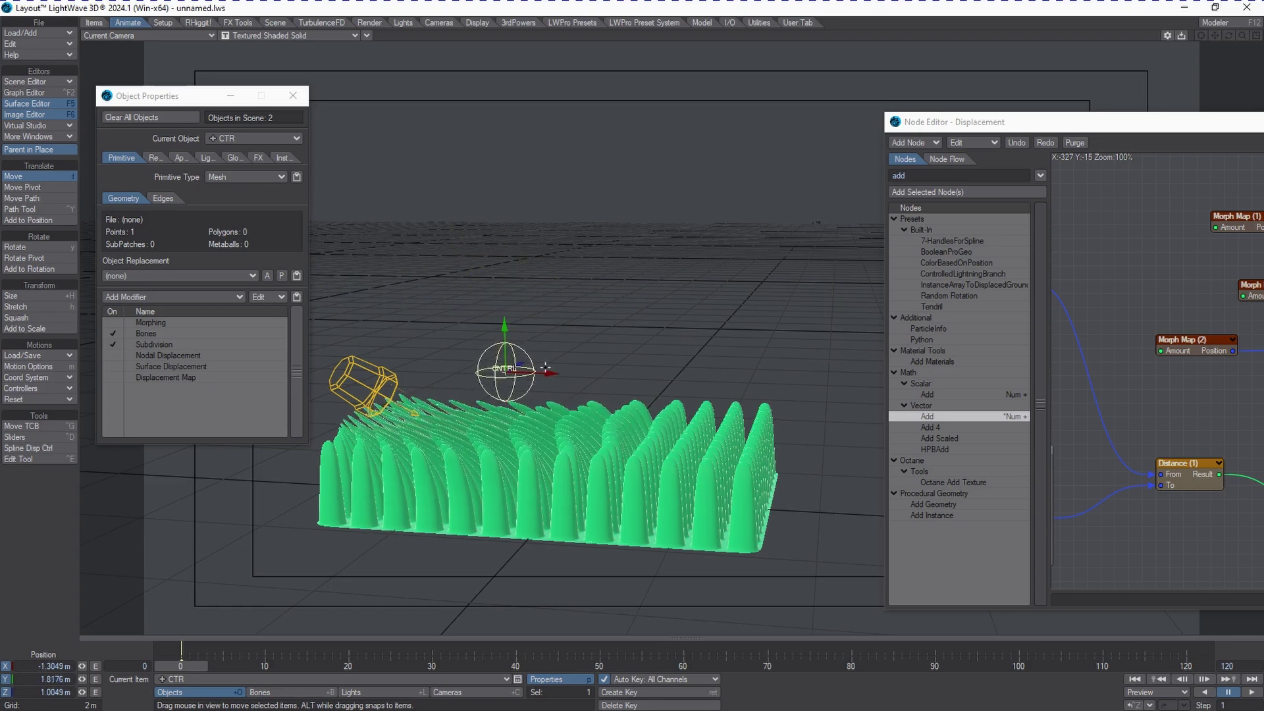
drag(545, 368, 500, 371)
Disconnect the Add node from the Scale vector and tidy the Morph Map (1) and (3) nodes
key(h)
drag(1156, 306, 717, 309)
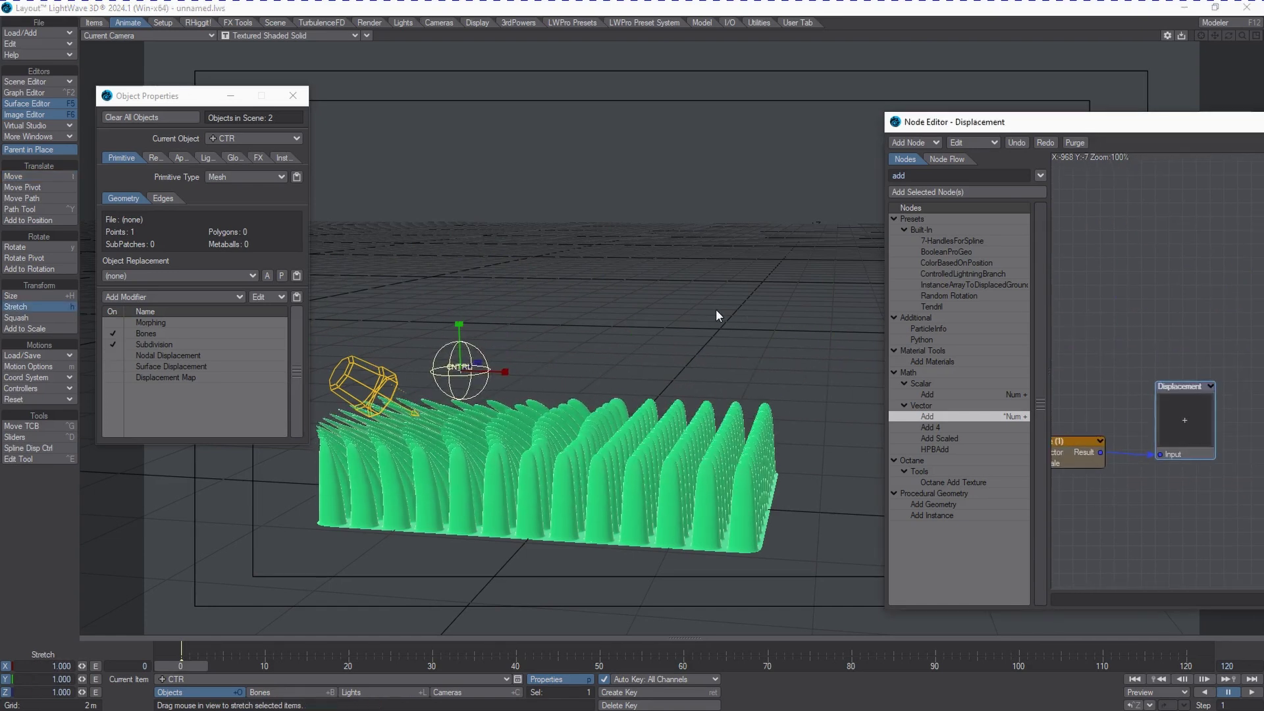
drag(1066, 136, 725, 136)
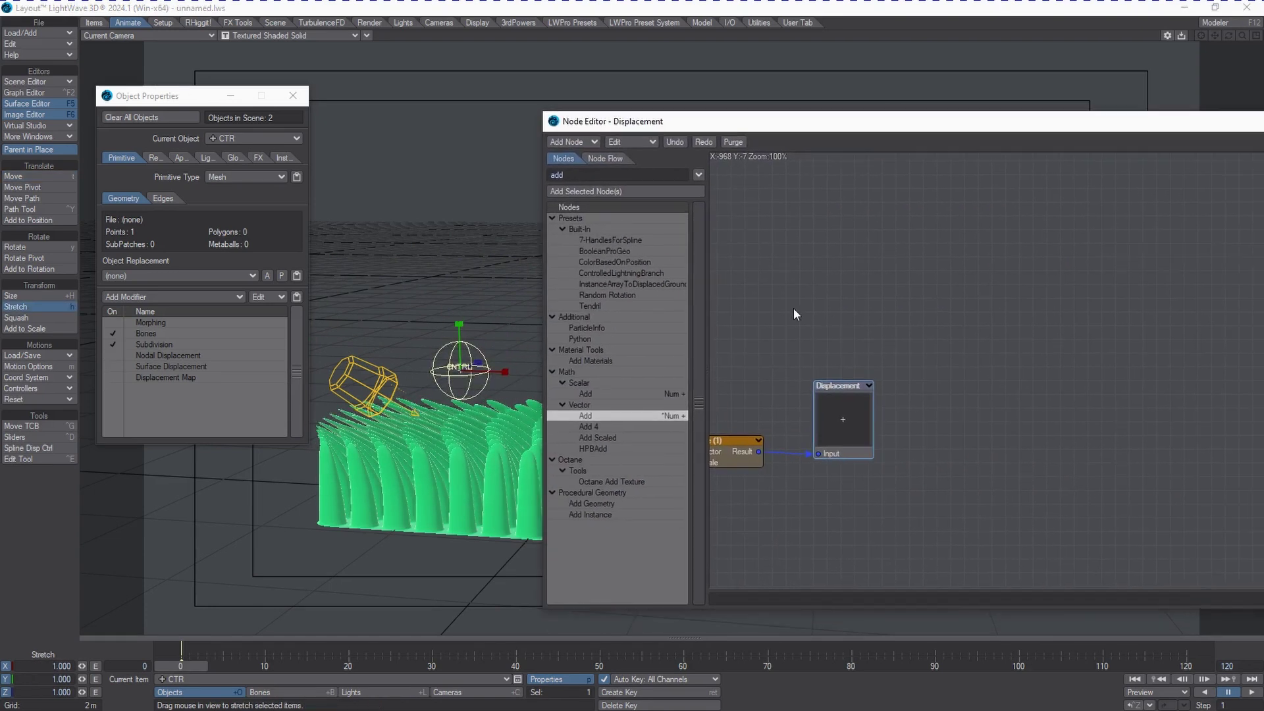
drag(793, 309, 1141, 275)
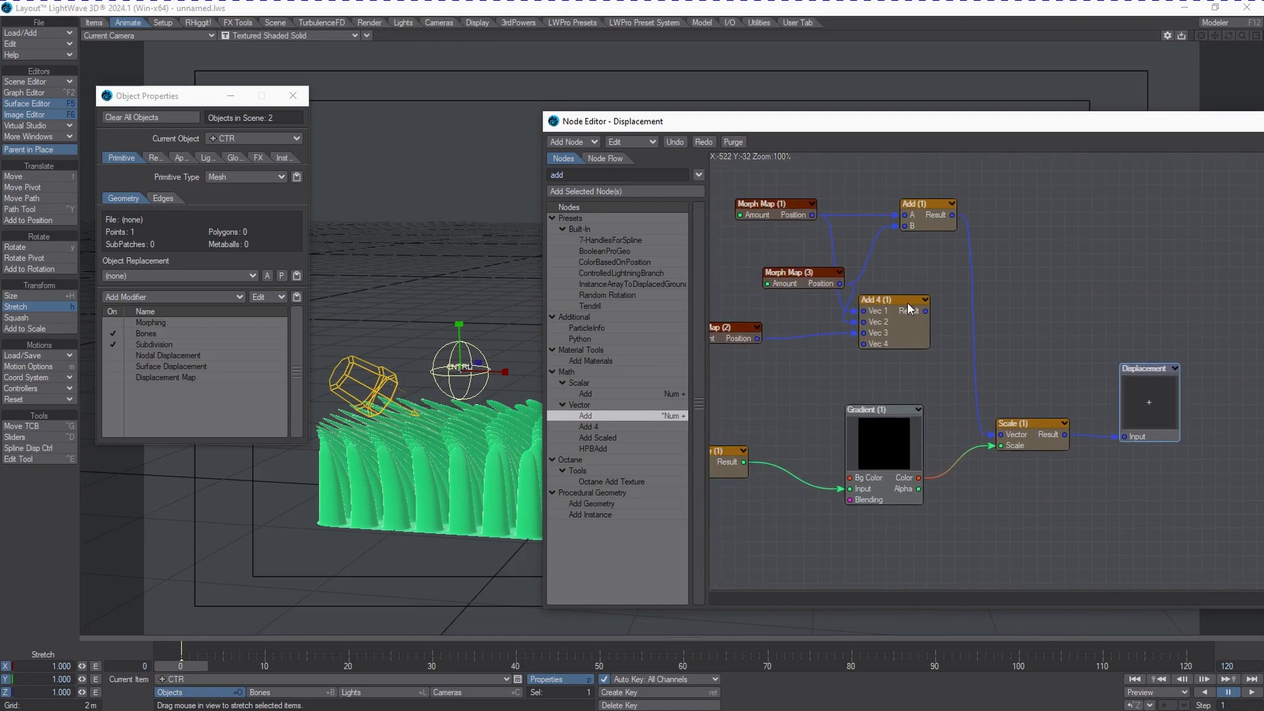
drag(990, 432, 985, 428)
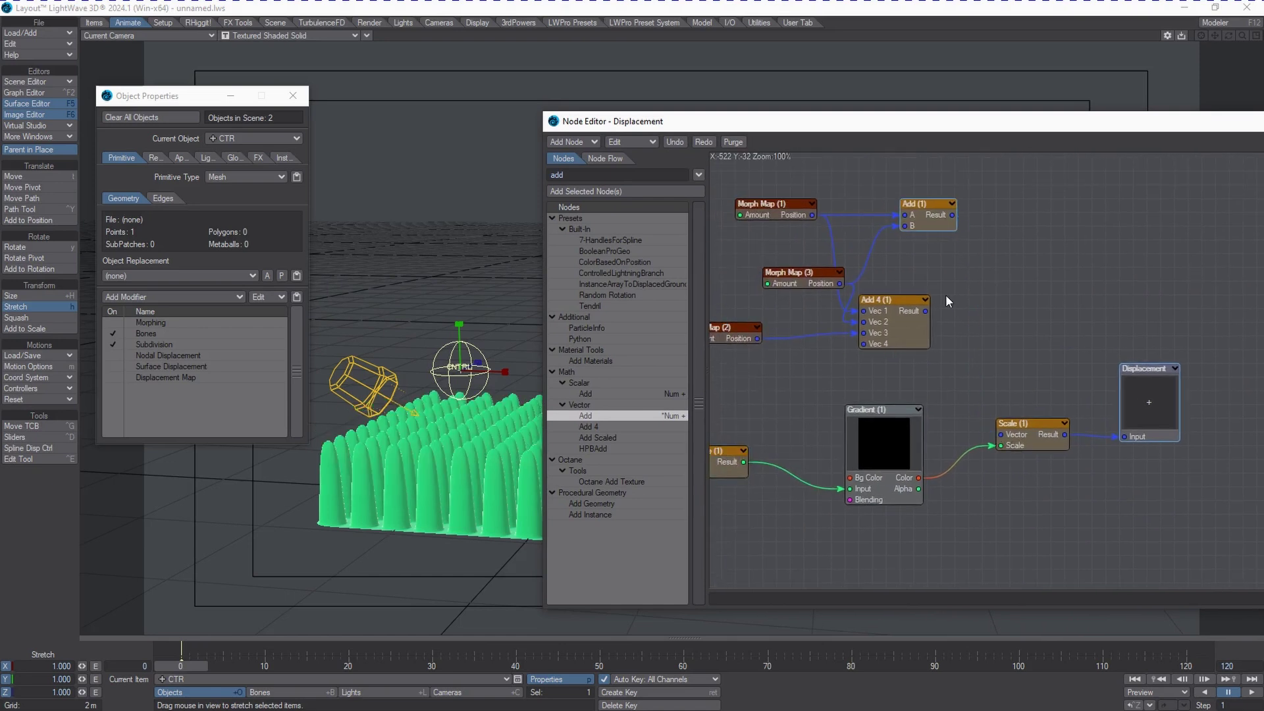
drag(760, 218, 760, 191)
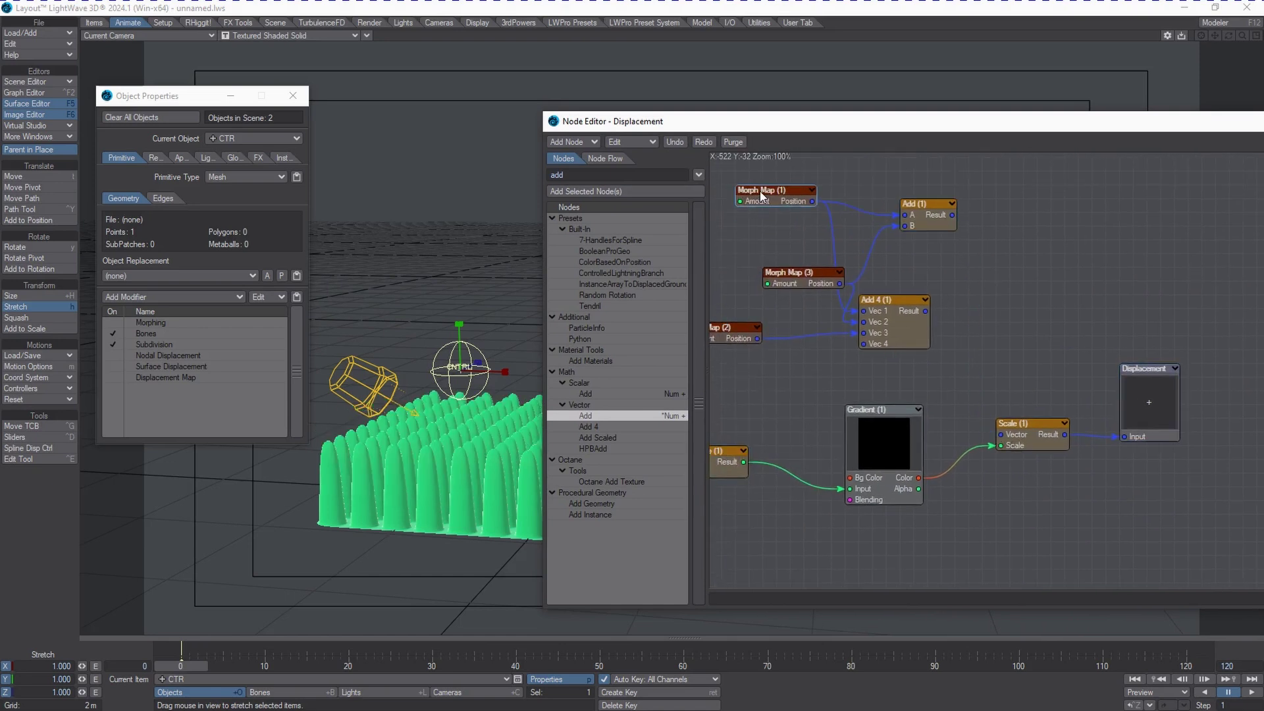
drag(801, 285, 760, 216)
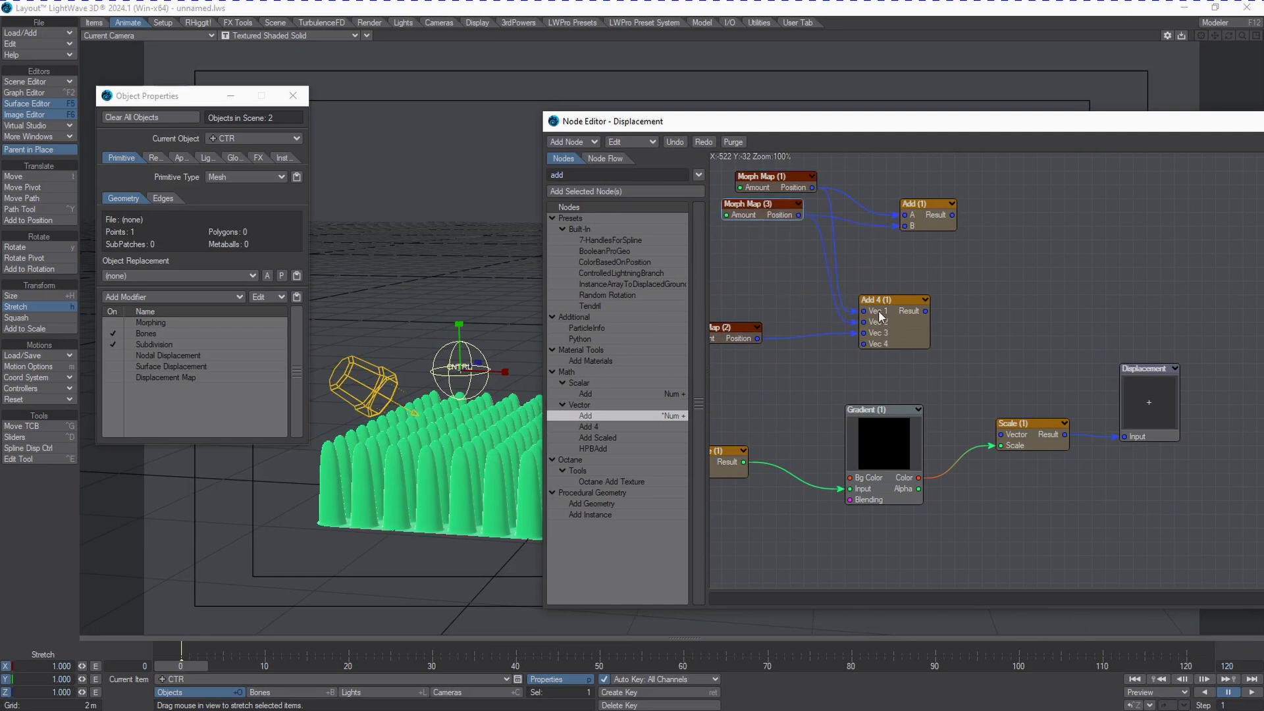
Connect Add 4 (1)'s Result to the Scale node's Vector, discarding an extra Add 4
double_click(586, 430)
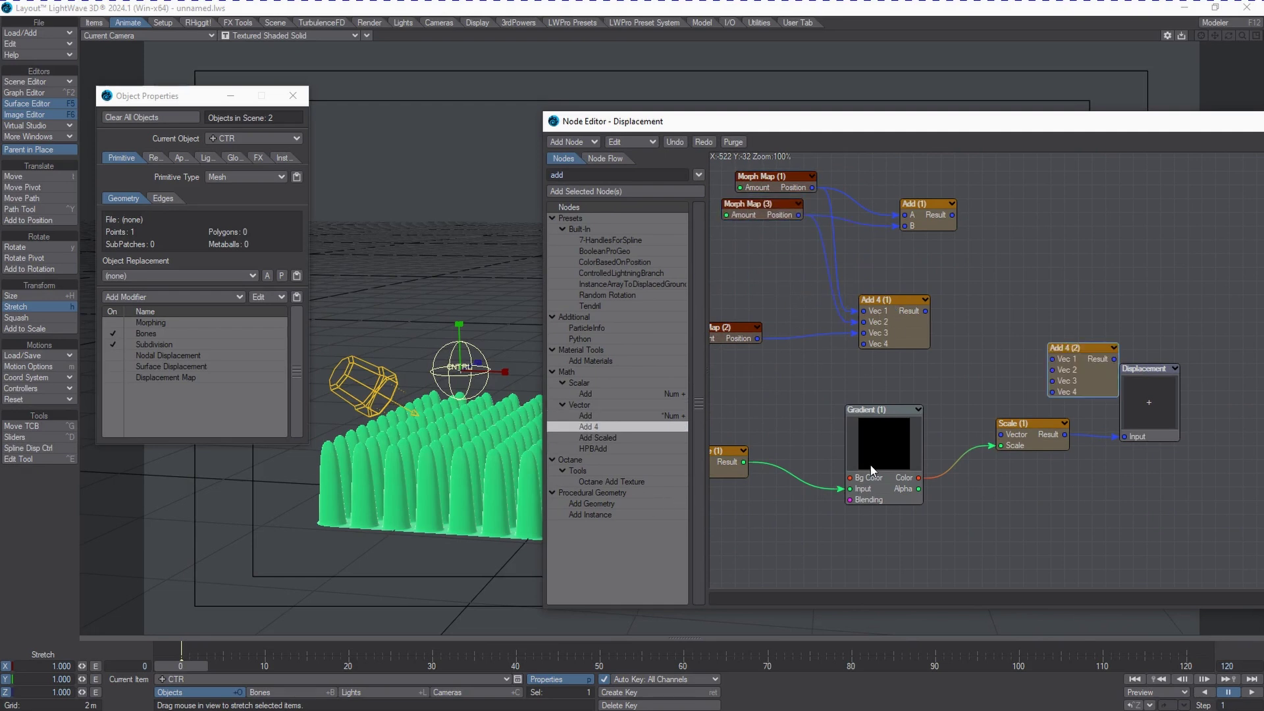
drag(1050, 363, 968, 314)
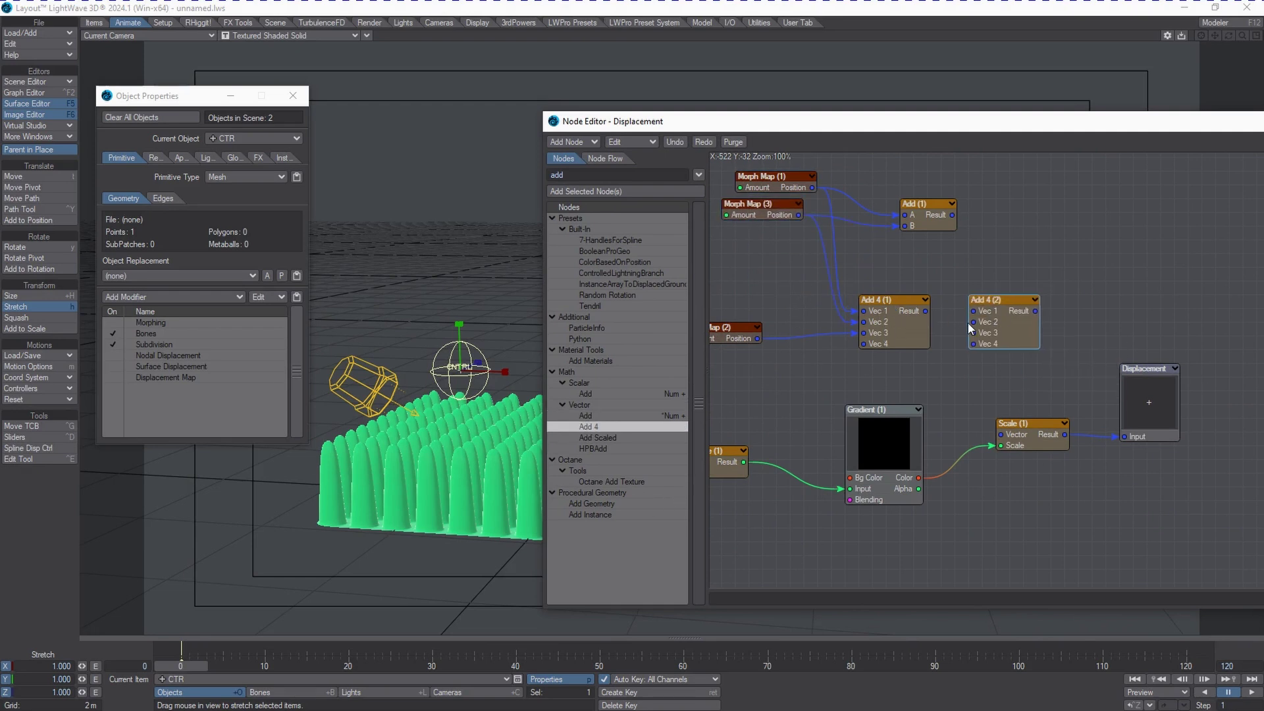
key(Delete)
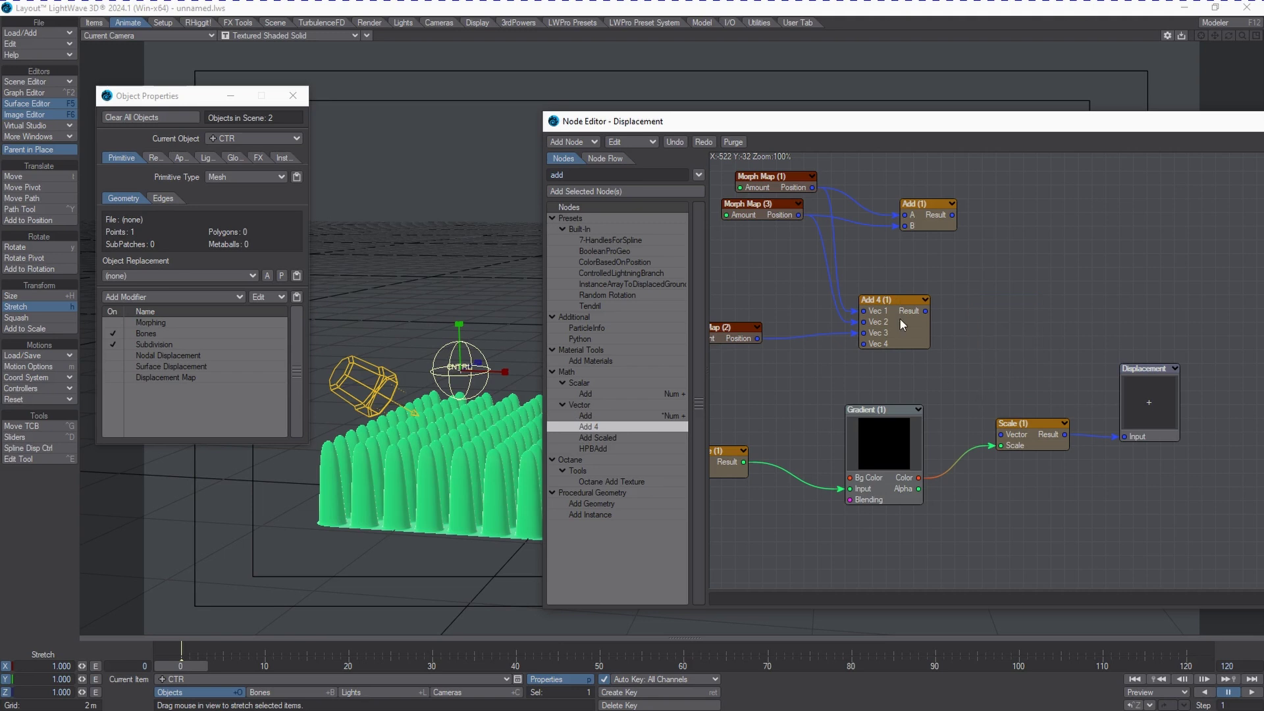
drag(925, 311, 1017, 436)
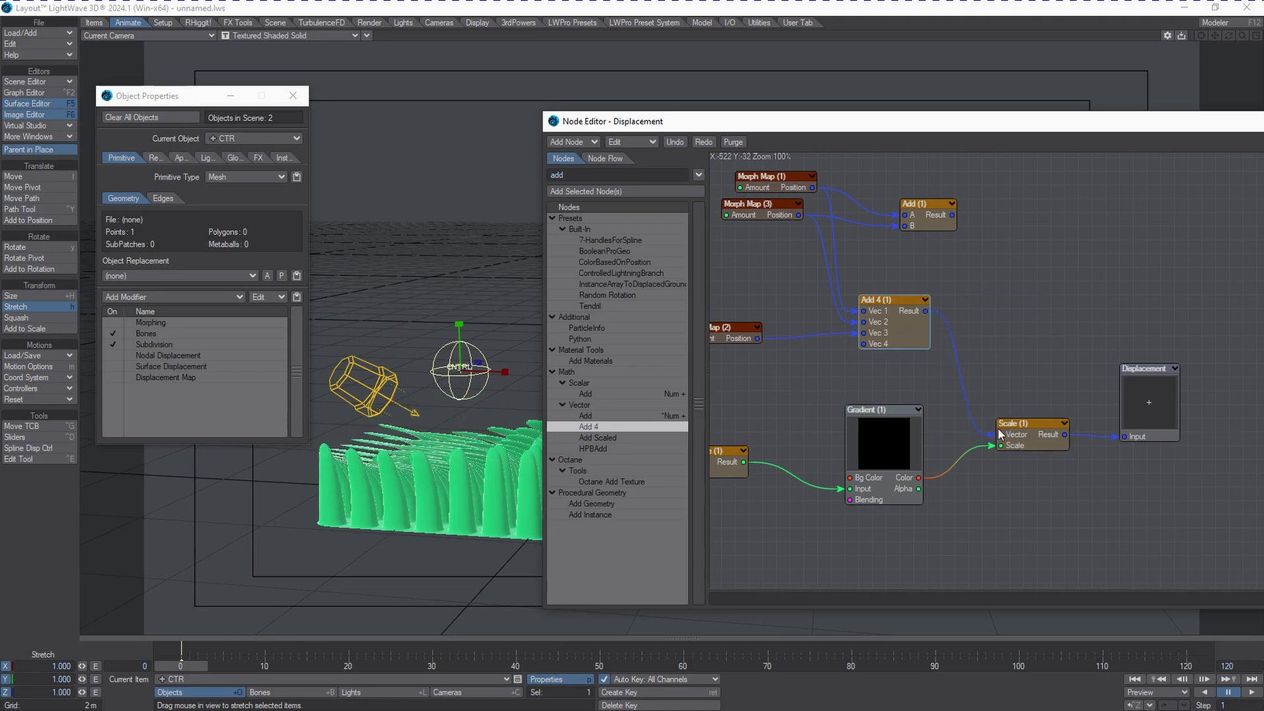
click(1028, 430)
click(1140, 393)
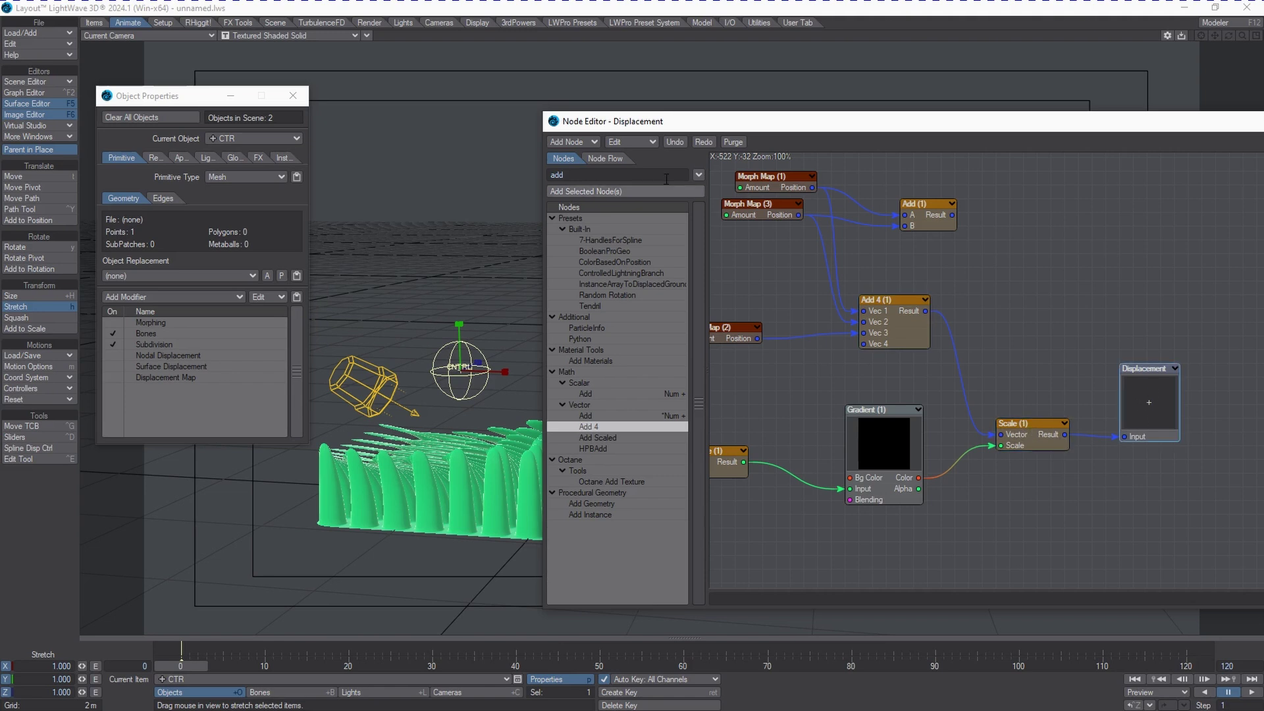
Shift the node editor aside and move the CTR null across the grass with the Move tool
drag(741, 121, 896, 98)
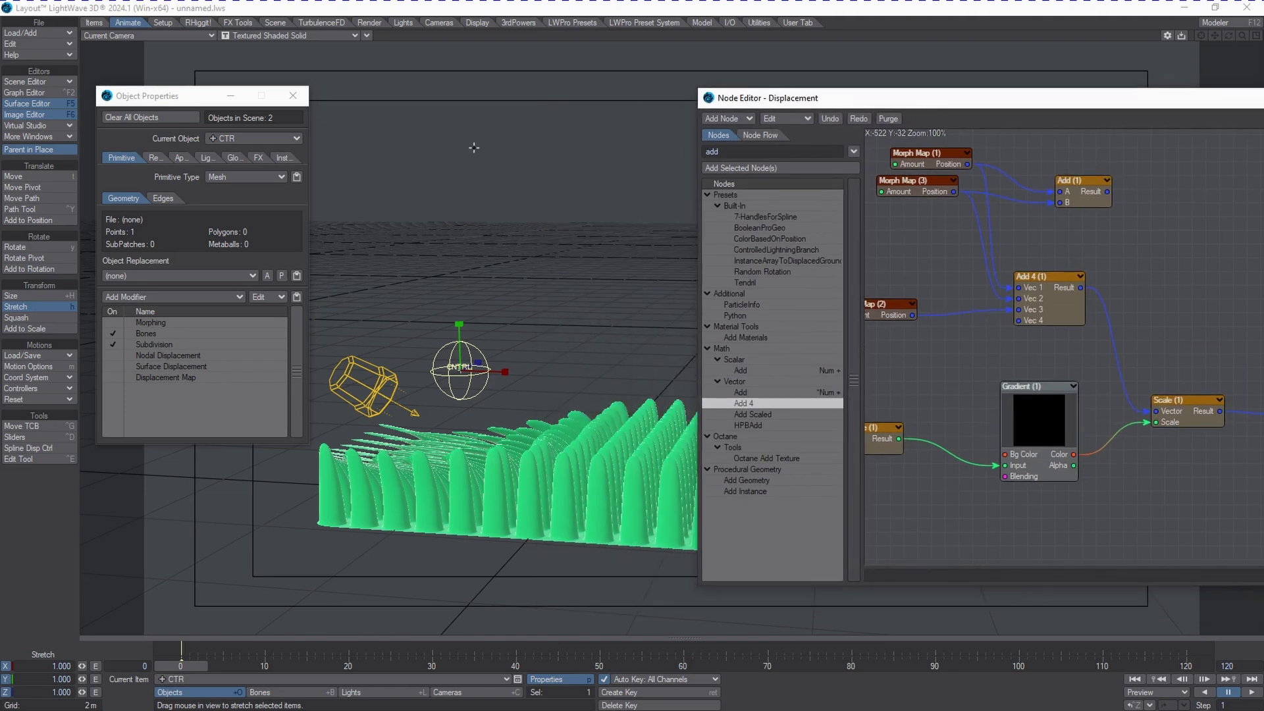
click(488, 7)
key(t)
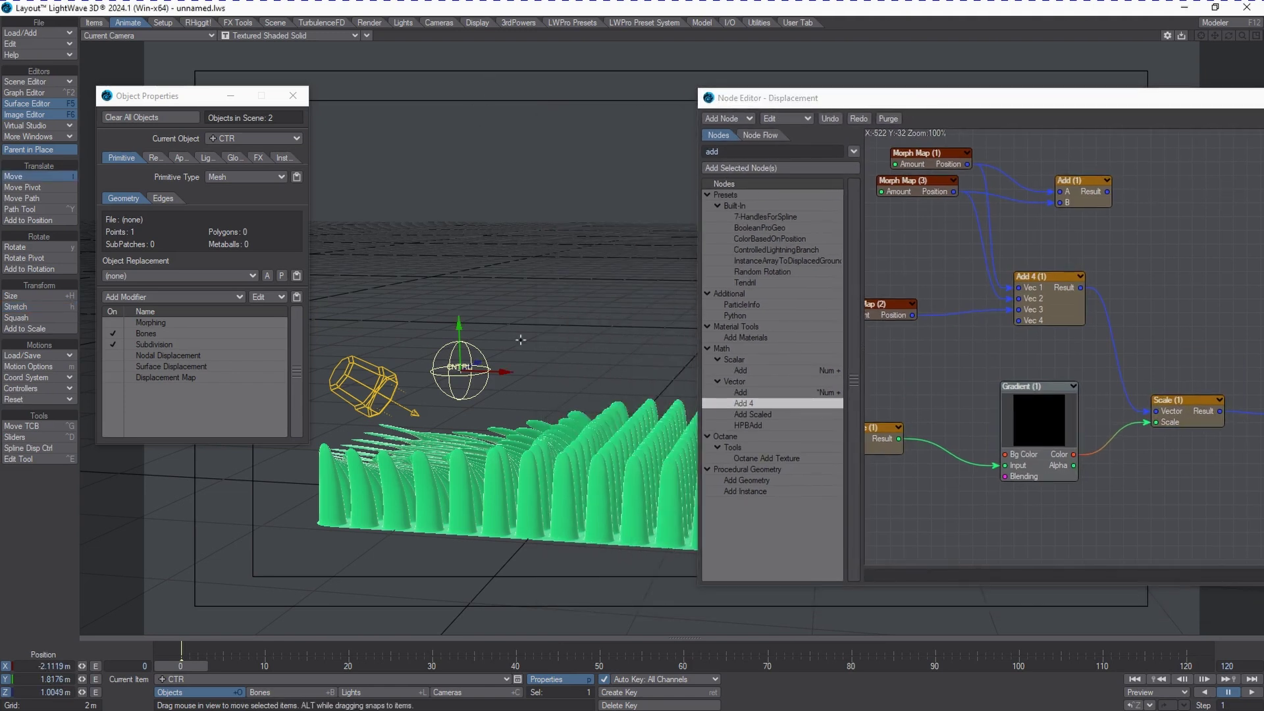
mouse_move(520, 340)
mouse_down()
mouse_move(593, 342)
mouse_move(428, 346)
mouse_move(579, 343)
mouse_move(461, 355)
mouse_move(556, 324)
mouse_move(691, 329)
mouse_move(447, 333)
mouse_move(665, 329)
mouse_move(539, 344)
mouse_move(649, 326)
mouse_move(461, 332)
mouse_move(536, 369)
mouse_move(514, 322)
mouse_move(559, 332)
mouse_move(523, 339)
mouse_up()
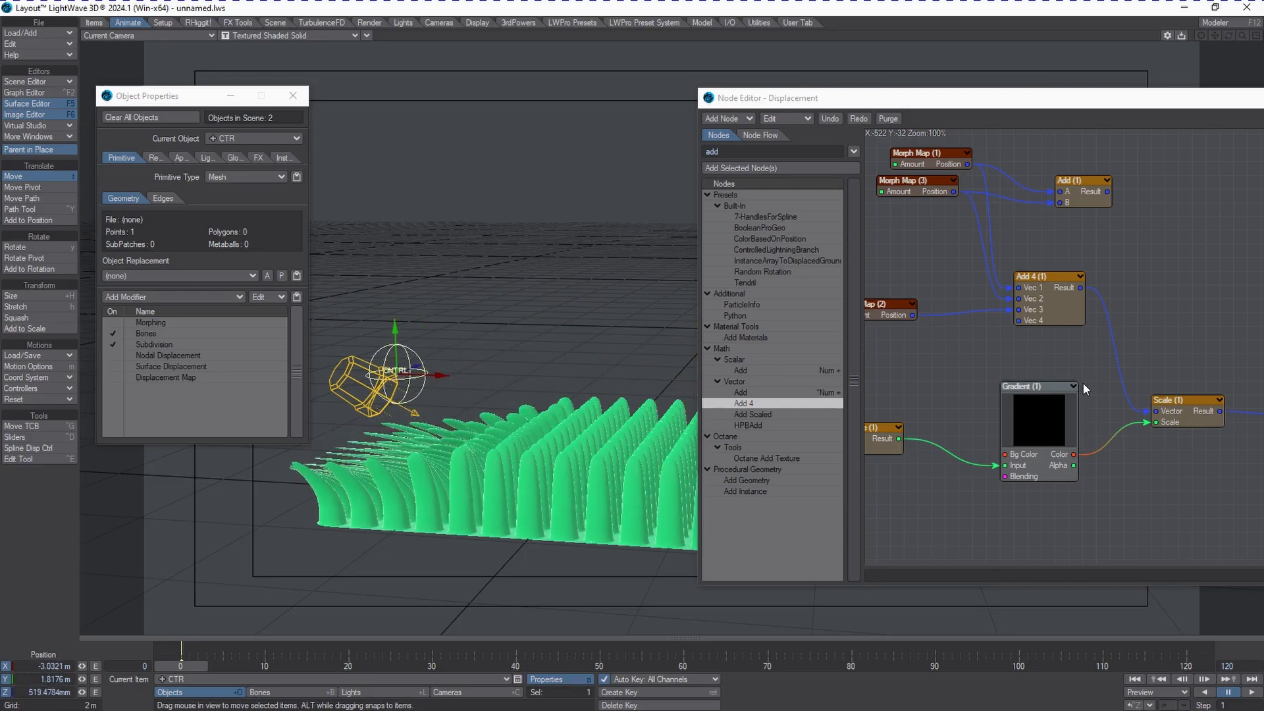
Show the Gradient (1) settings beside the viewport and drag the CTR null further right
double_click(1021, 404)
drag(263, 157, 777, 105)
drag(449, 373, 624, 380)
click(706, 420)
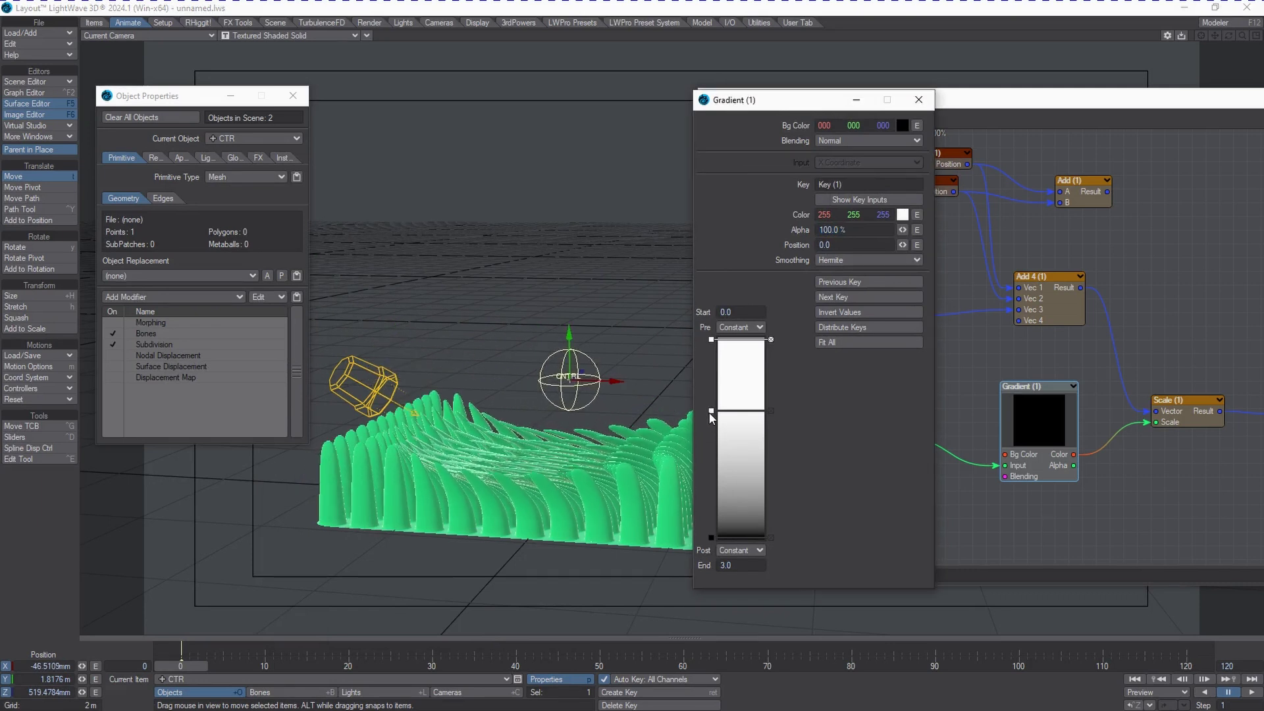
Move the middle gradient key to 0.85121, dragging the CTR null to test the bend
click(721, 412)
mouse_move(723, 415)
mouse_down()
mouse_move(727, 463)
mouse_move(728, 437)
mouse_up()
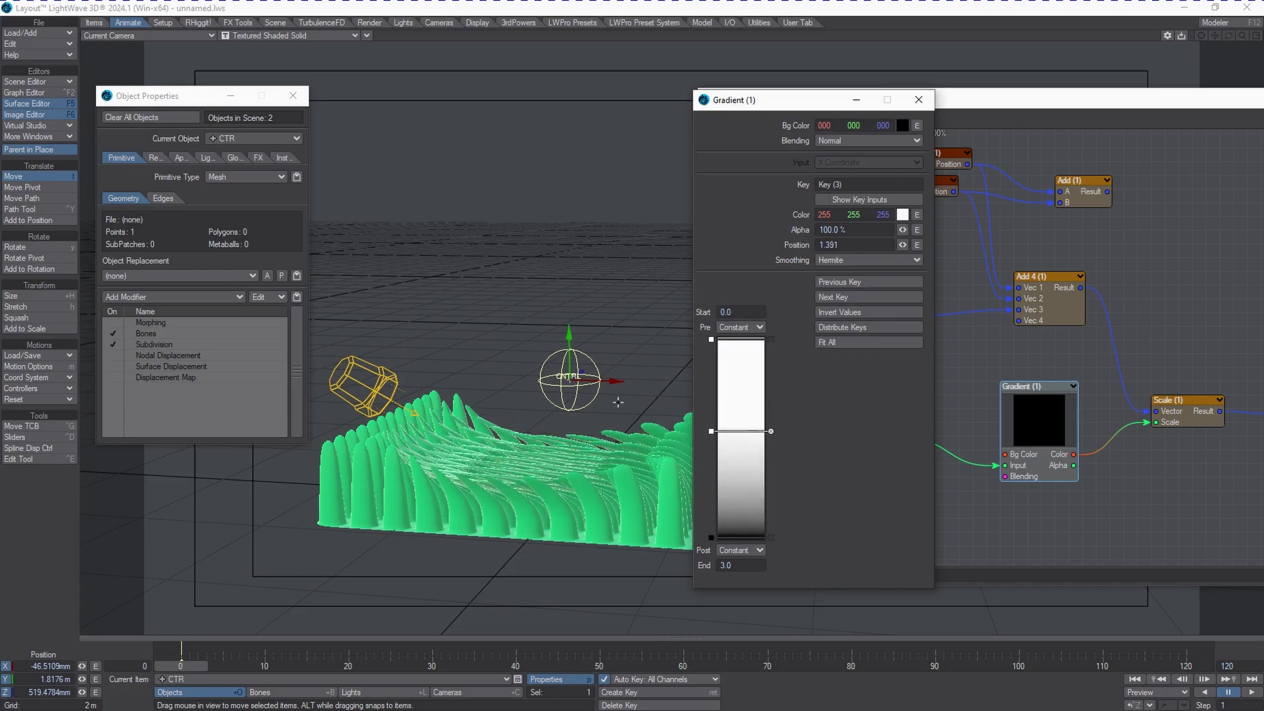
drag(616, 383, 487, 384)
mouse_move(756, 433)
mouse_down()
mouse_move(752, 406)
mouse_move(753, 454)
mouse_move(752, 395)
mouse_up()
drag(516, 372, 542, 438)
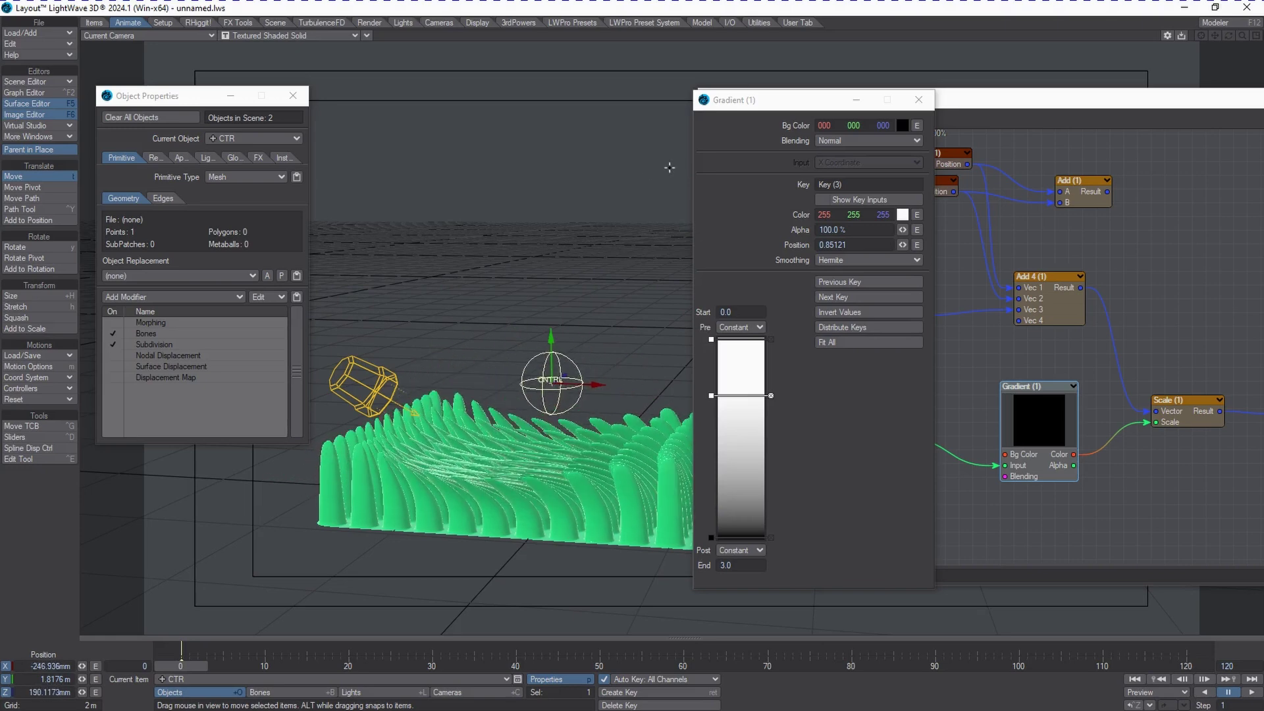
click(742, 105)
Set the Amount of Morph Map (1) and Morph Map (3) to 50%
drag(795, 103, 986, 70)
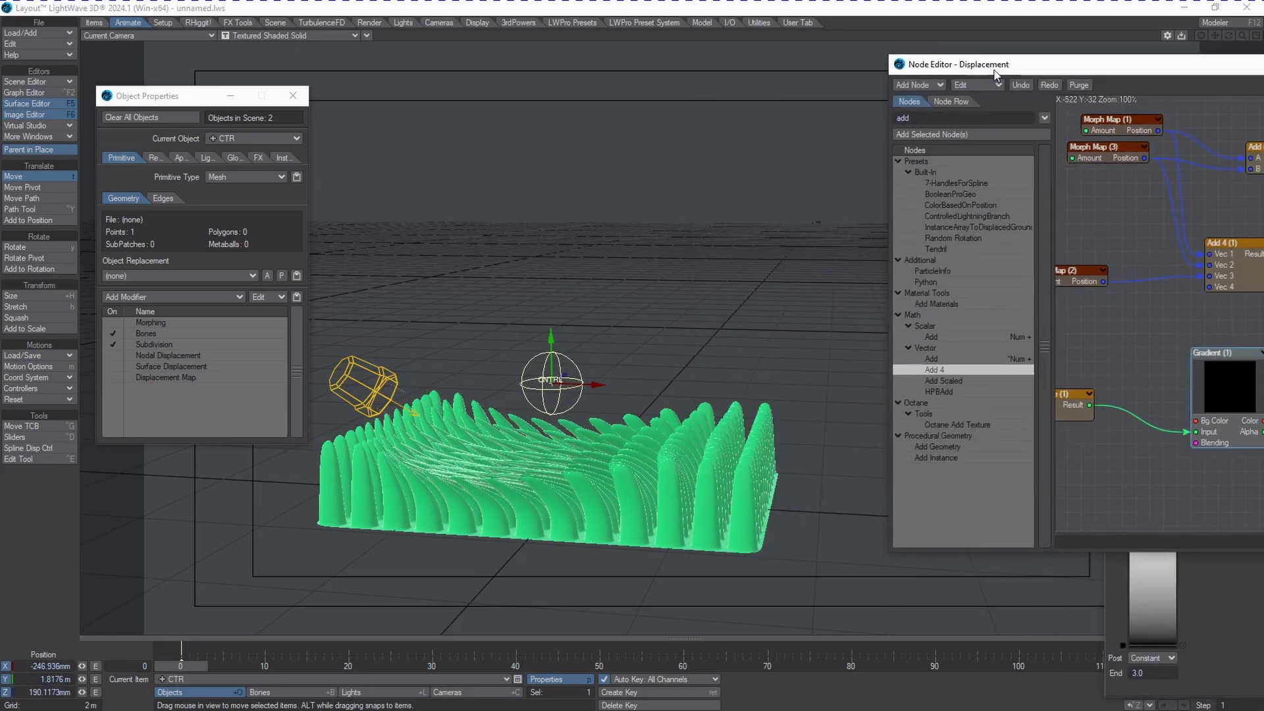
drag(520, 426, 665, 447)
drag(1145, 61, 1055, 56)
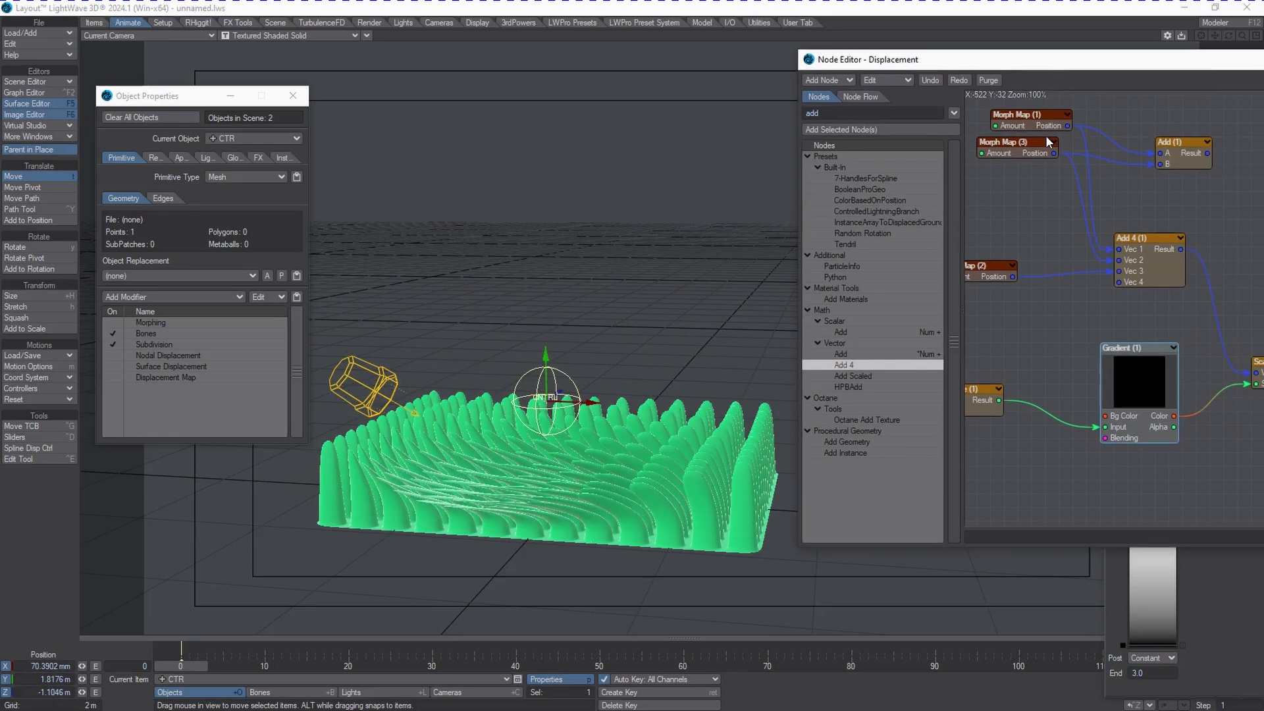
double_click(1030, 118)
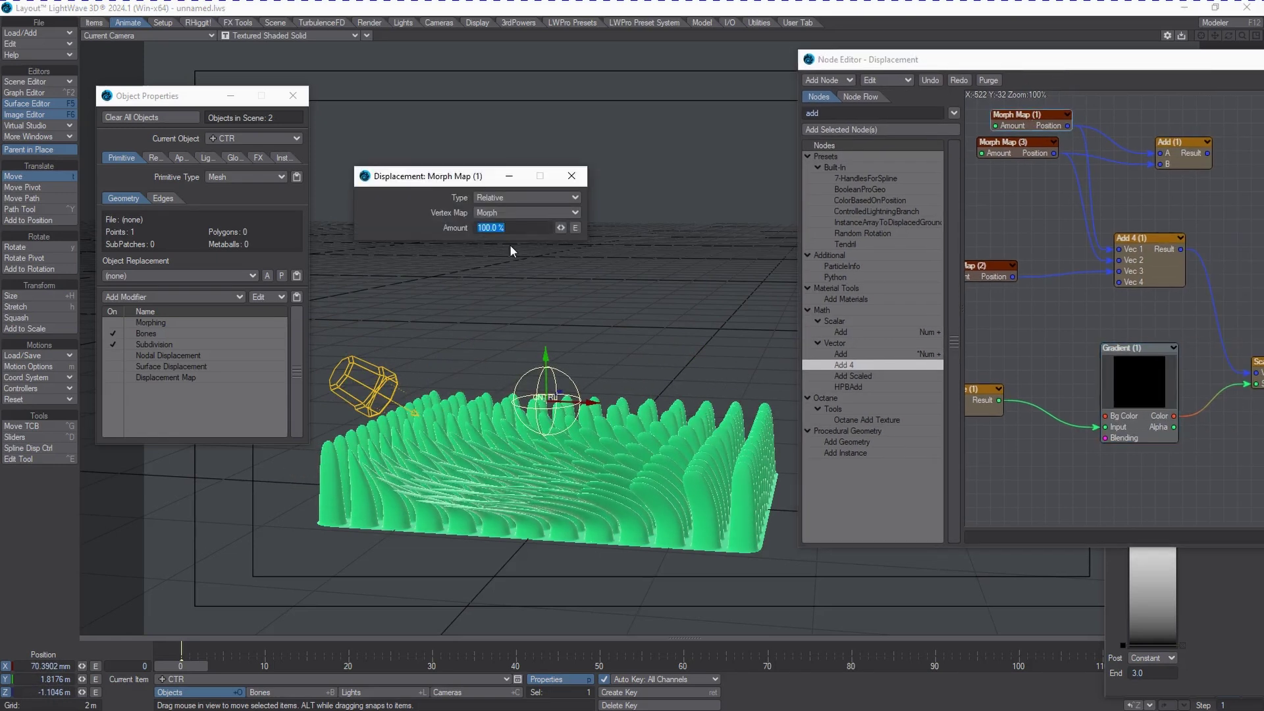
text(50)
key(Return)
double_click(1023, 152)
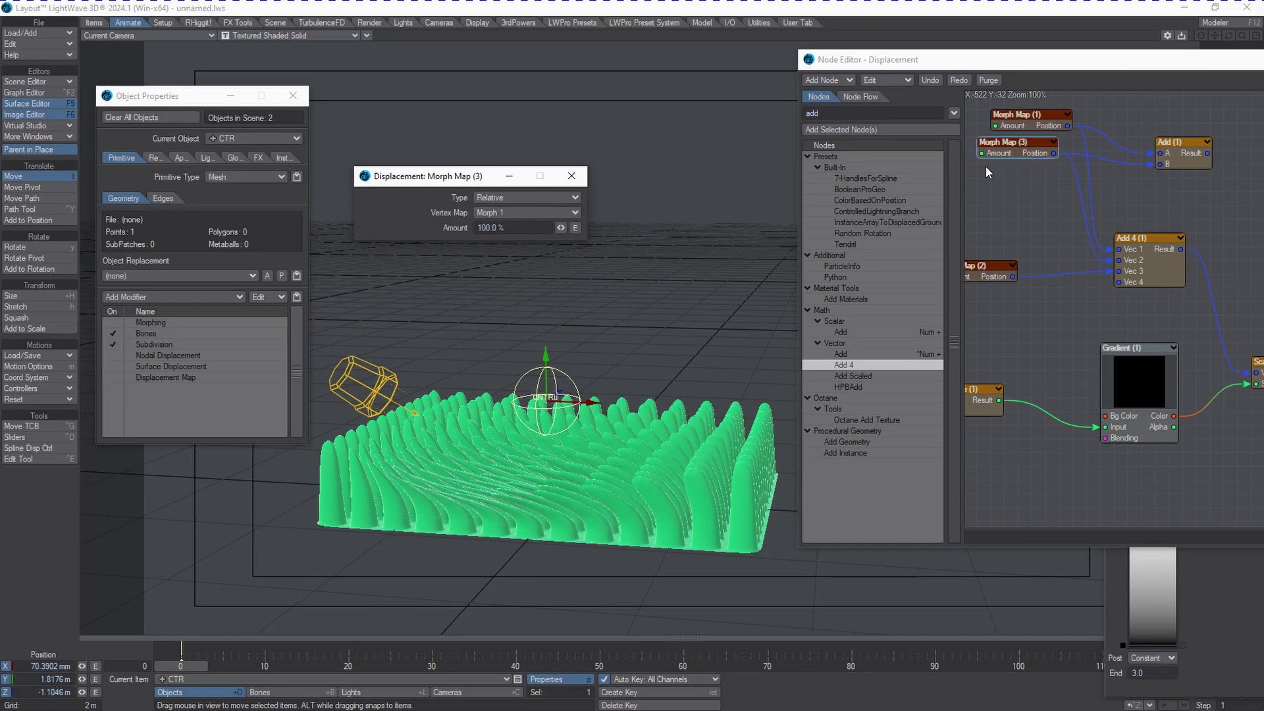
click(521, 228)
text(50)
key(Return)
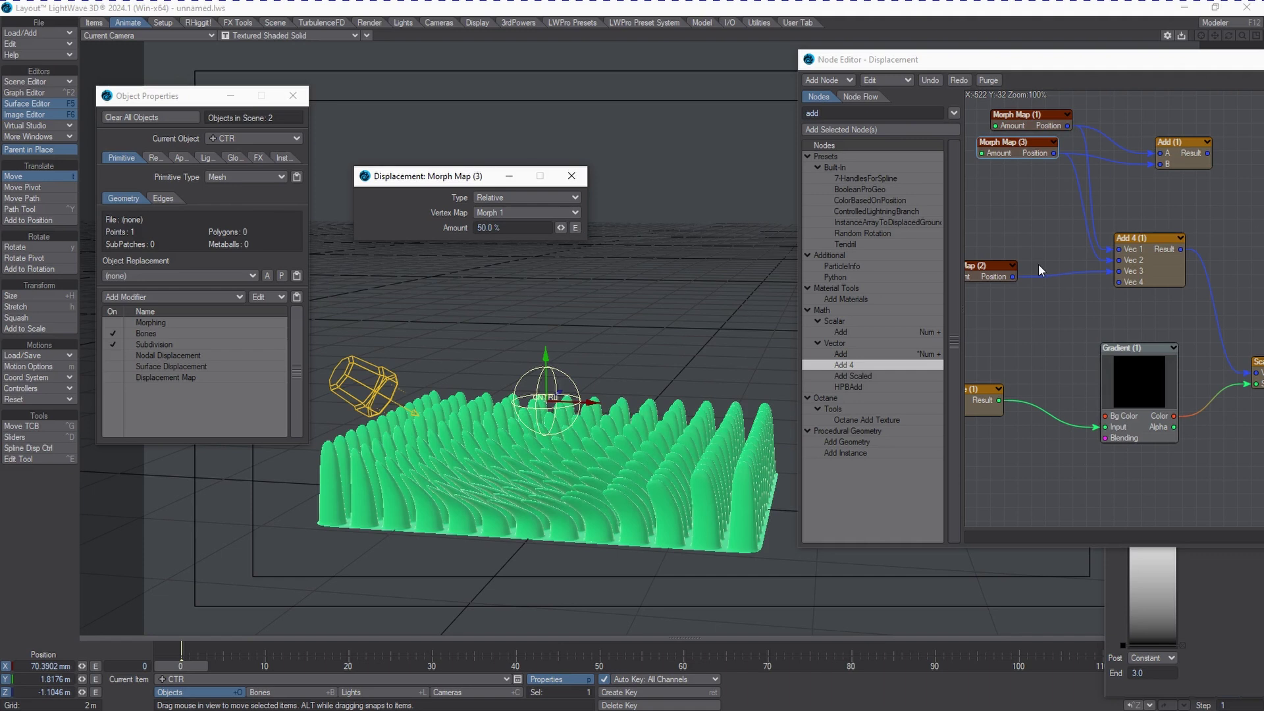
Set Morph Map (2) Amount to 50% and drag the CTR null to check the reduced bending
drag(989, 267, 1013, 259)
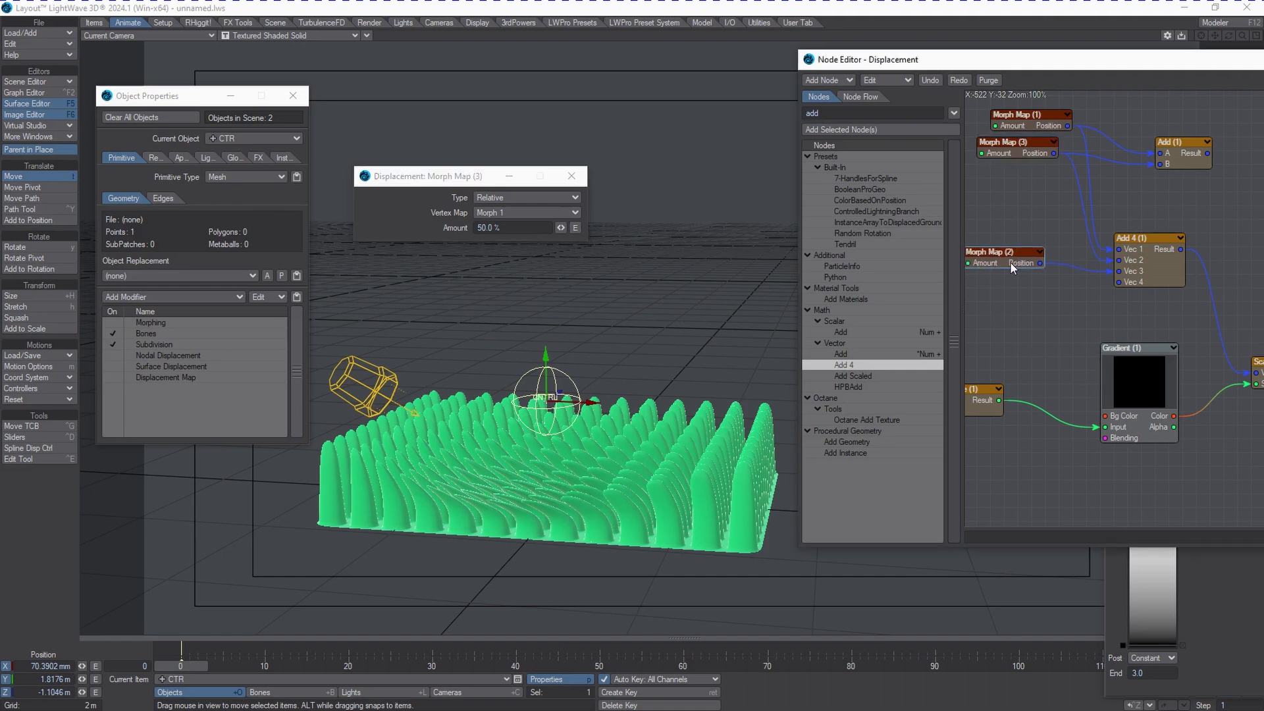
double_click(1010, 262)
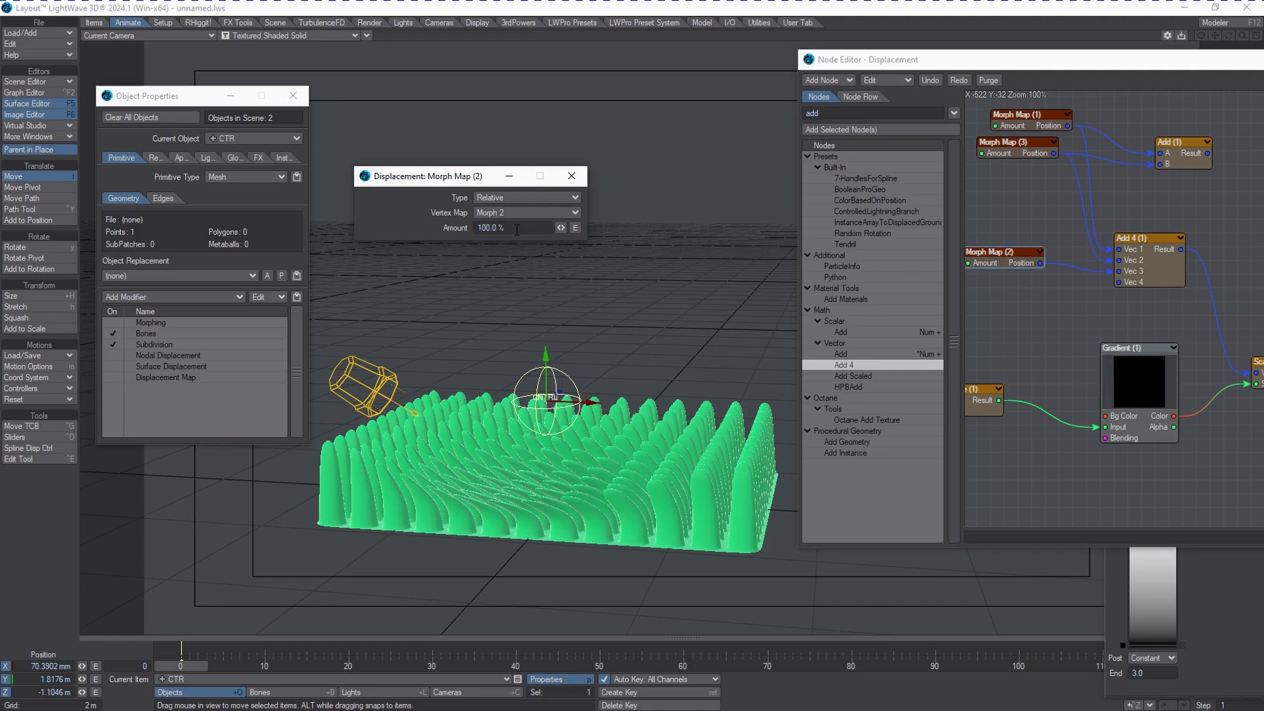
text(50)
key(Return)
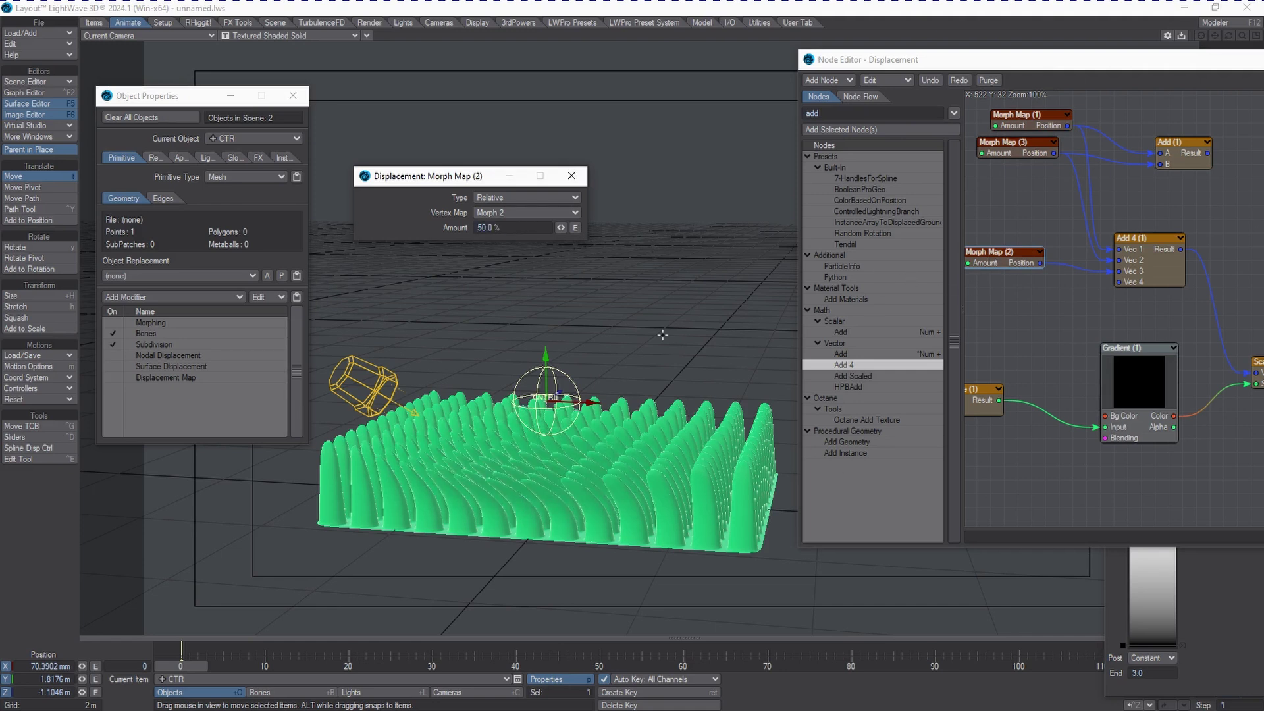
drag(676, 571, 873, 524)
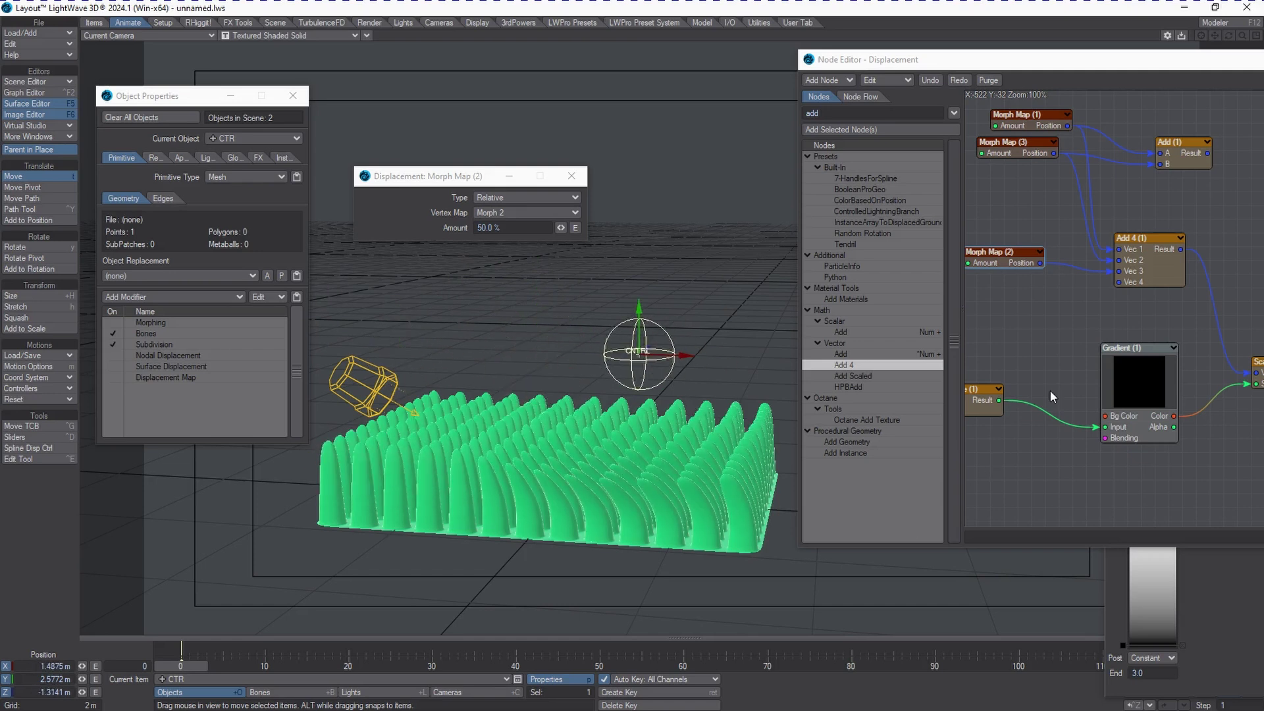
drag(1050, 390, 1135, 358)
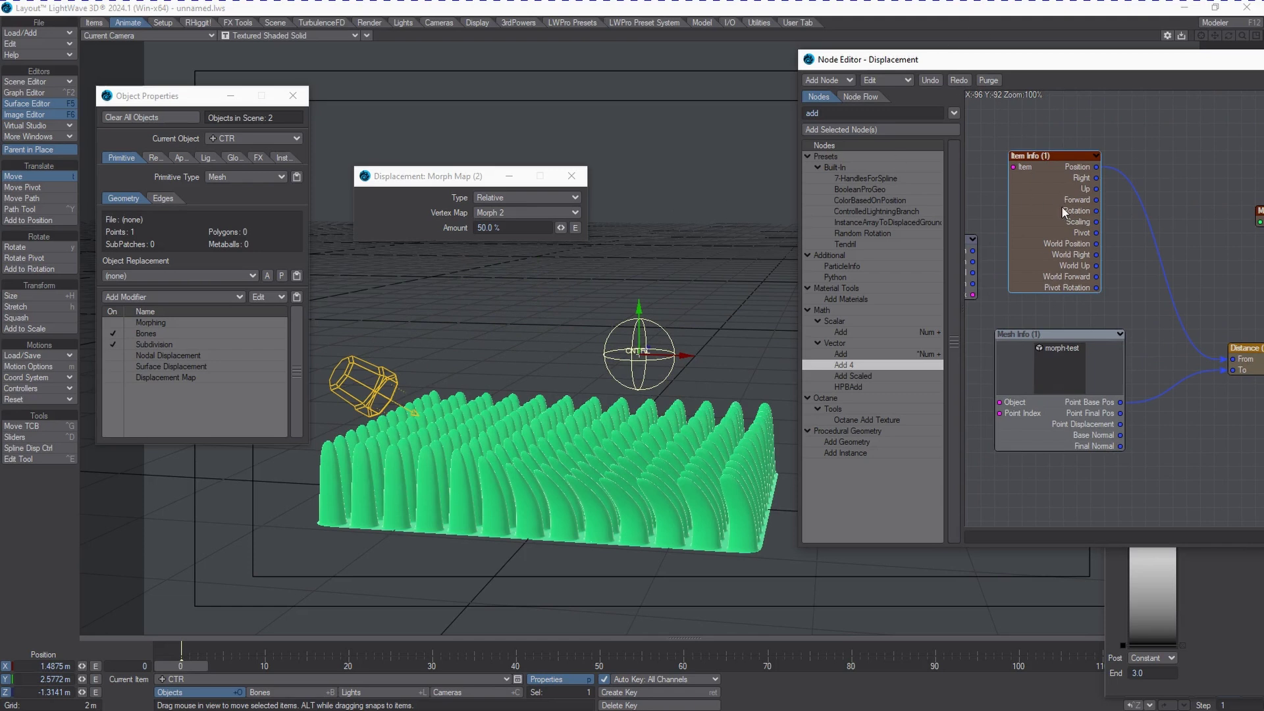
Check the Mesh Info node, then pan the graph and delete the leftover Add (1) node
click(1061, 357)
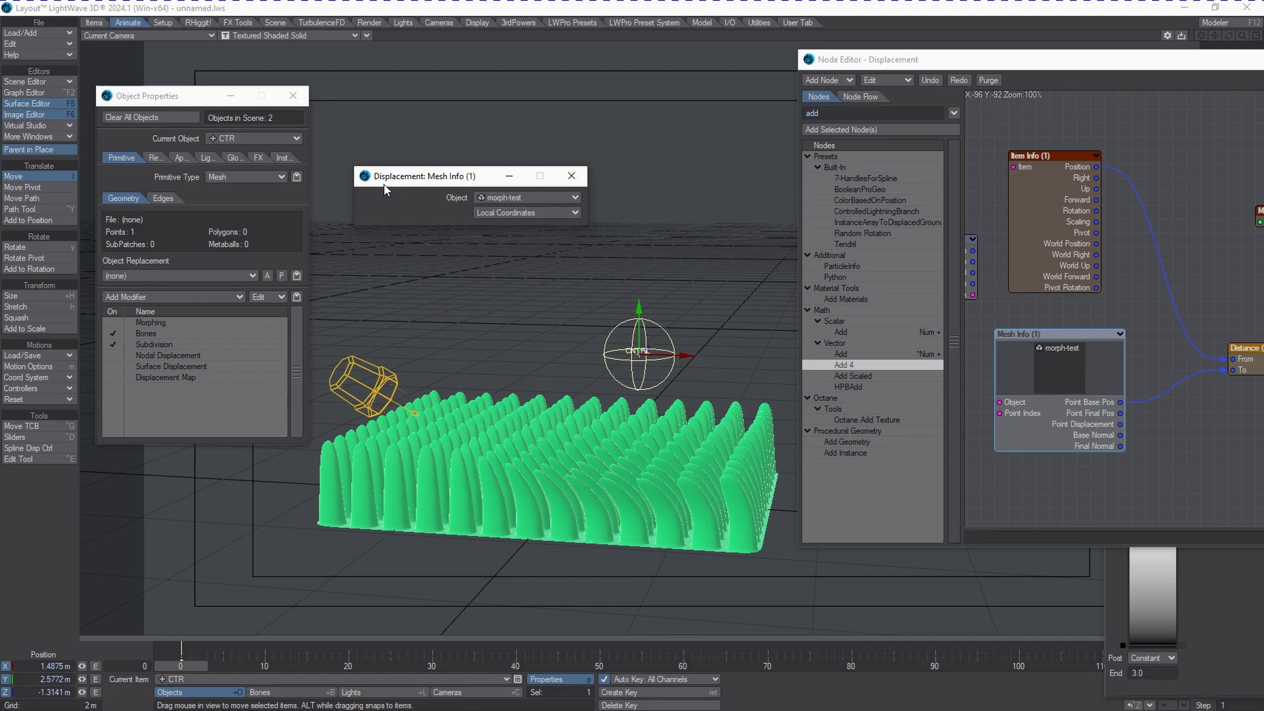
click(563, 178)
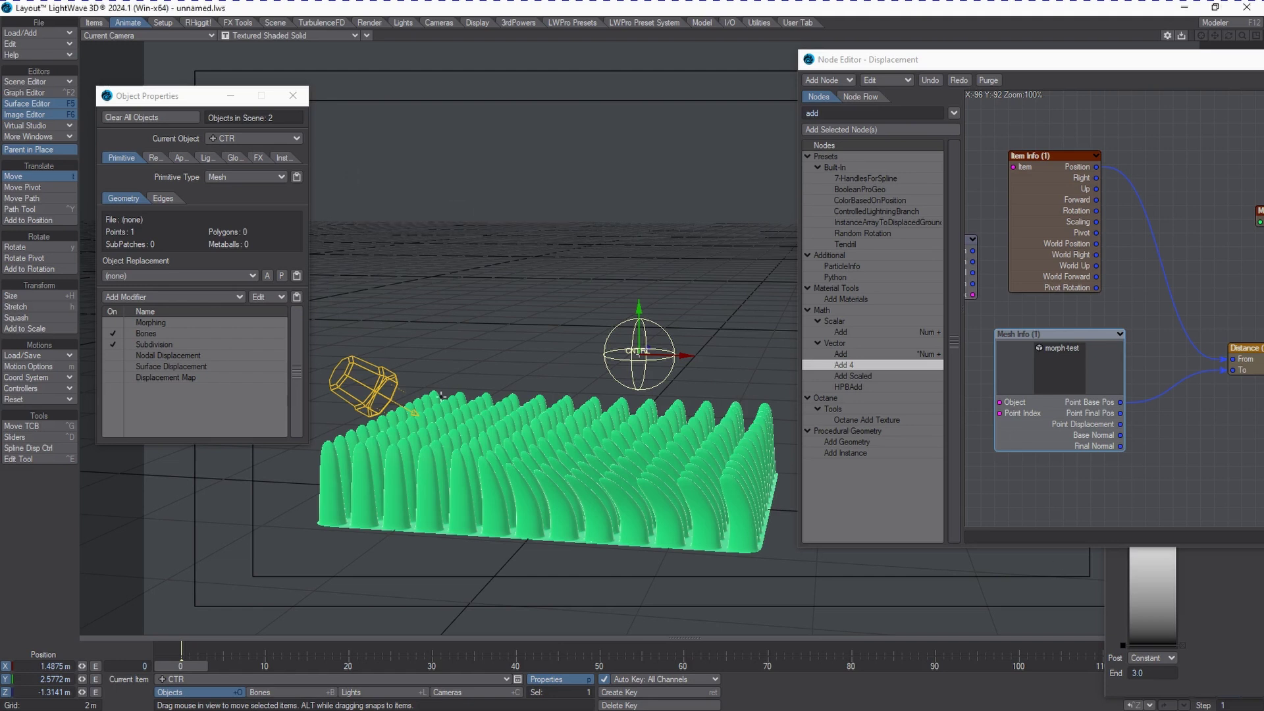
alt+drag(1077, 293, 811, 252)
alt+drag(1066, 338, 901, 378)
alt+drag(1227, 304, 1121, 325)
alt+drag(943, 181, 1111, 168)
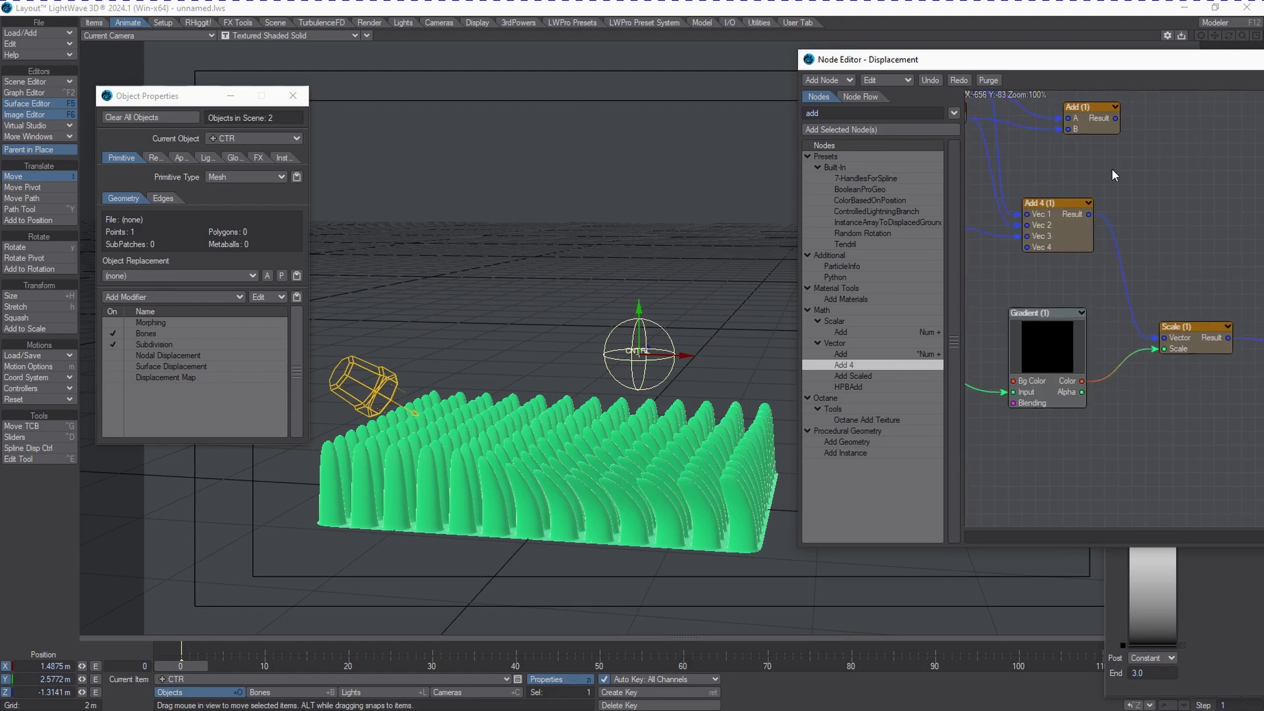
drag(1068, 70, 645, 101)
alt+drag(716, 187, 1002, 253)
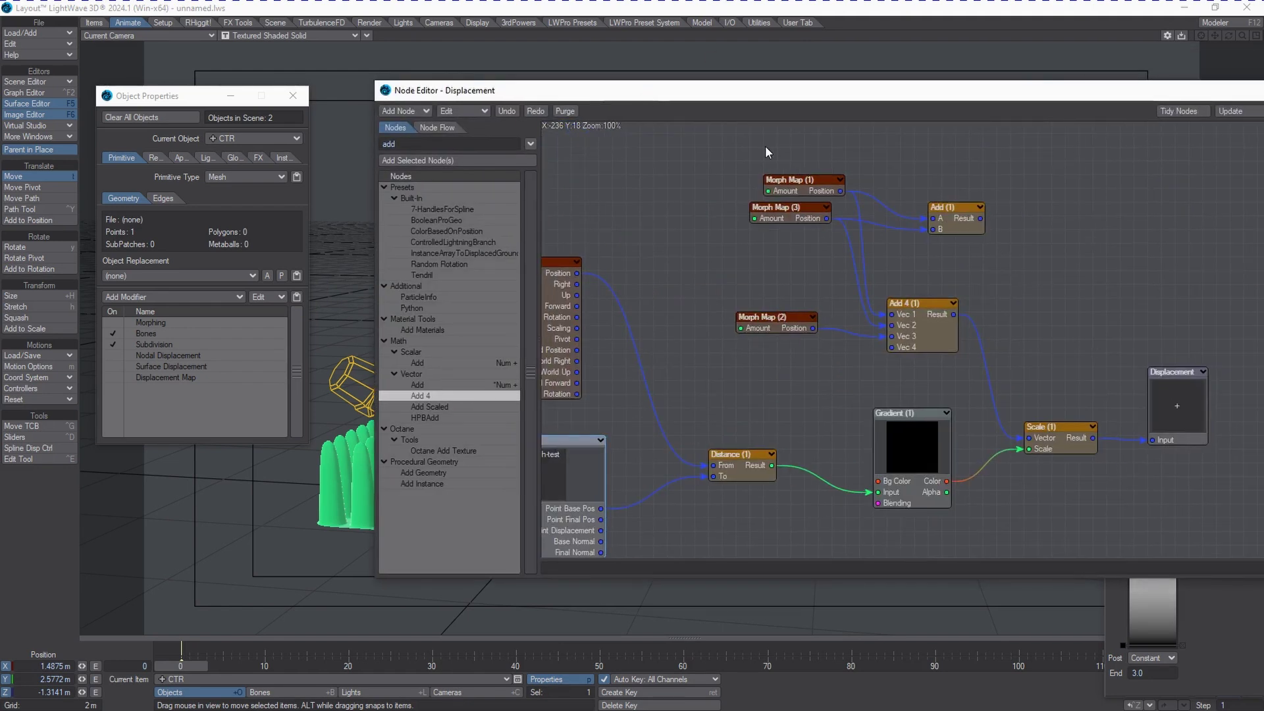
drag(893, 161, 995, 216)
key(Delete)
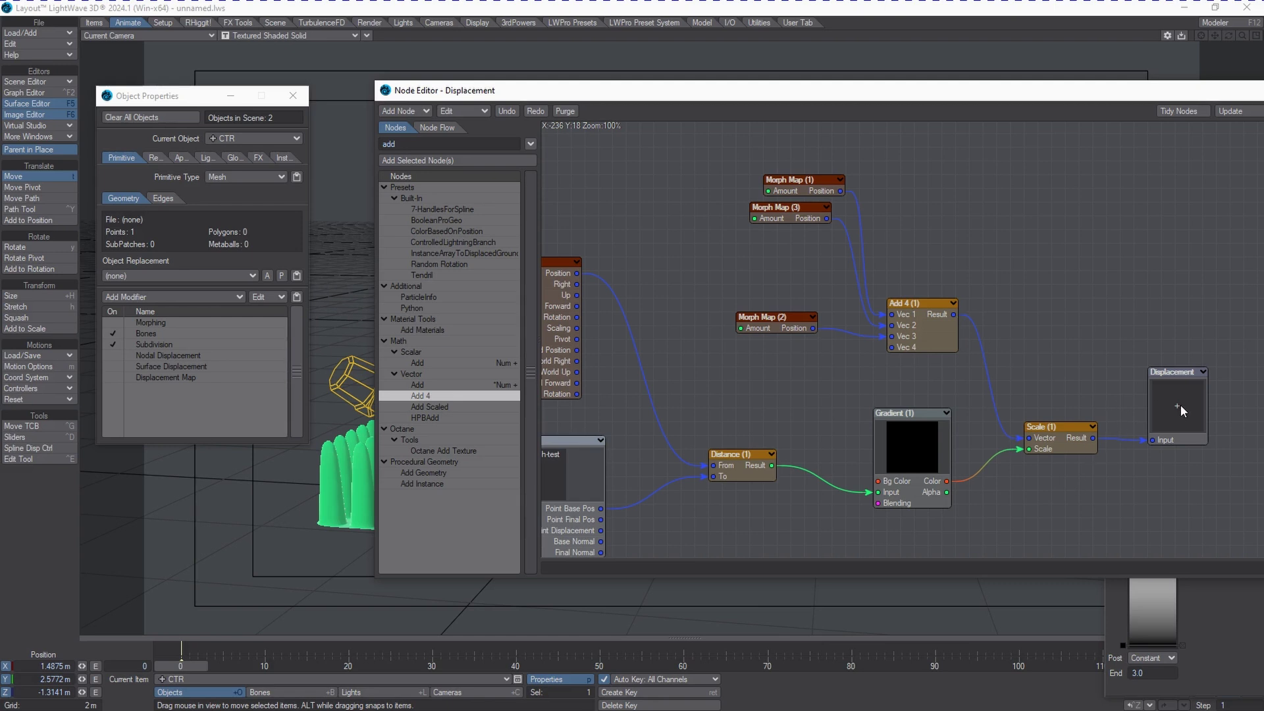
Move the Displacement output node up, nudge the Input node left and collapse it
drag(1179, 405, 1187, 381)
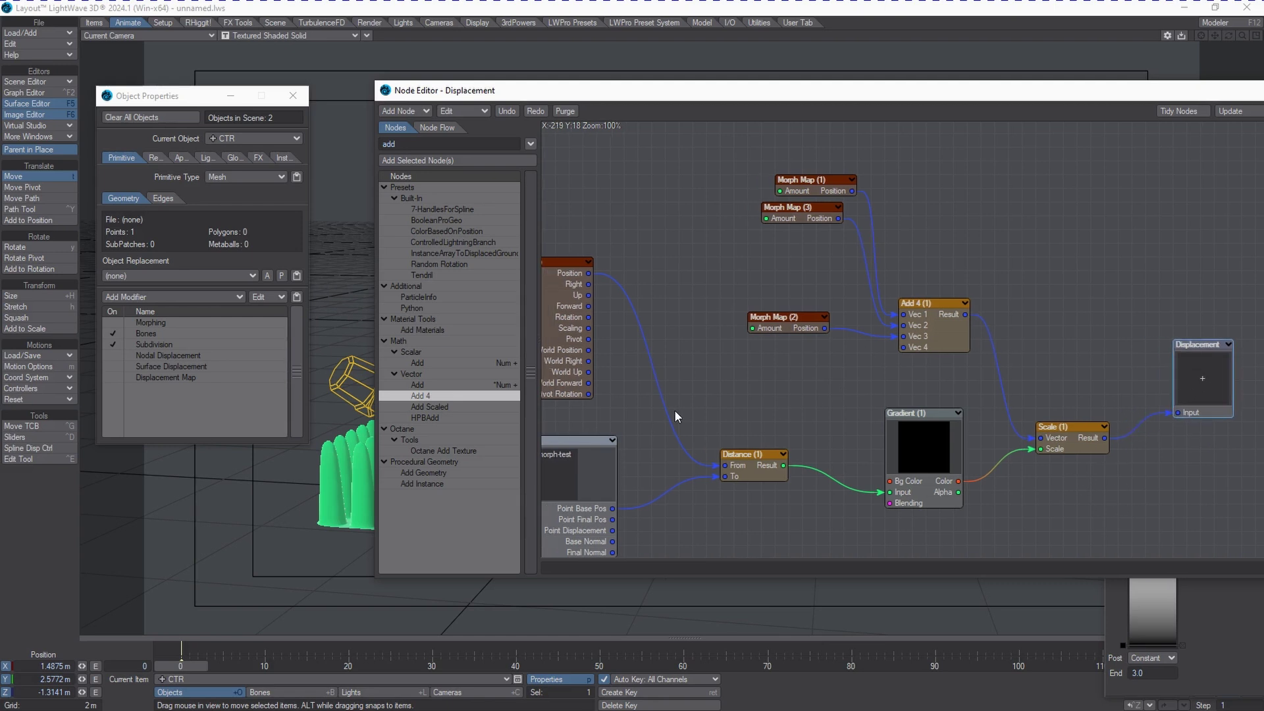
alt+drag(674, 409, 780, 271)
drag(579, 306, 558, 318)
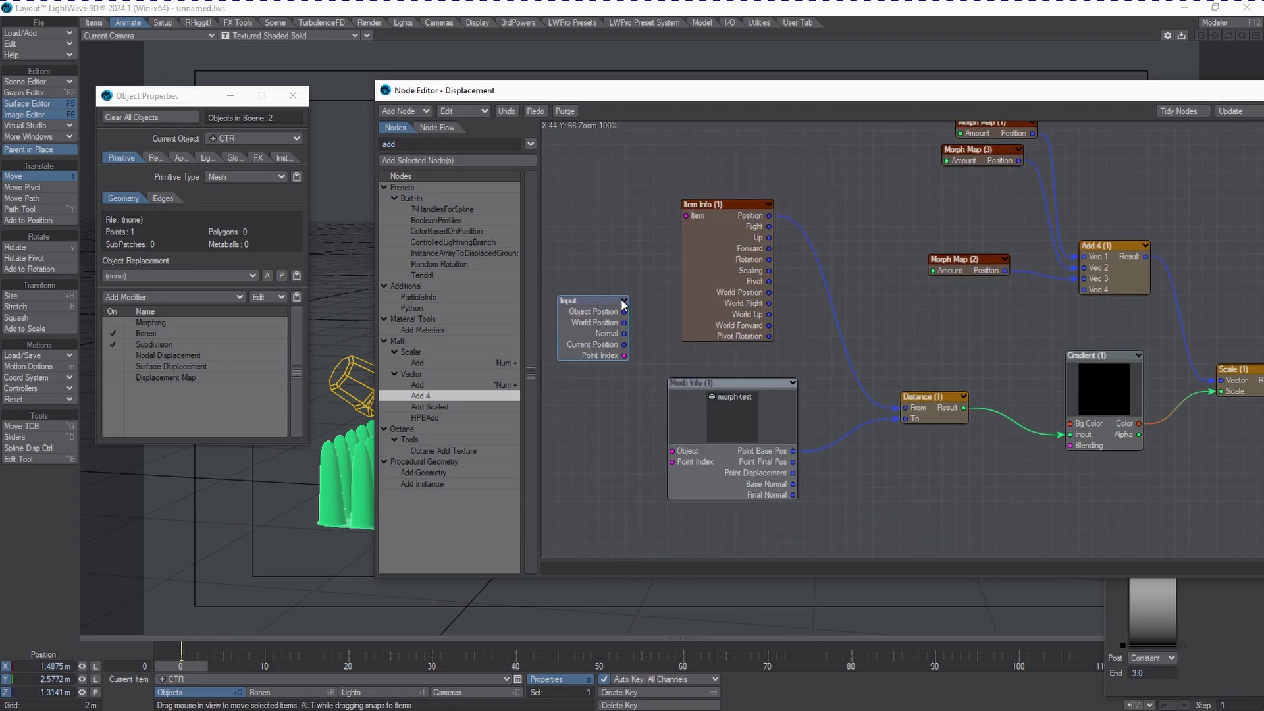
click(624, 302)
alt+drag(973, 318, 841, 313)
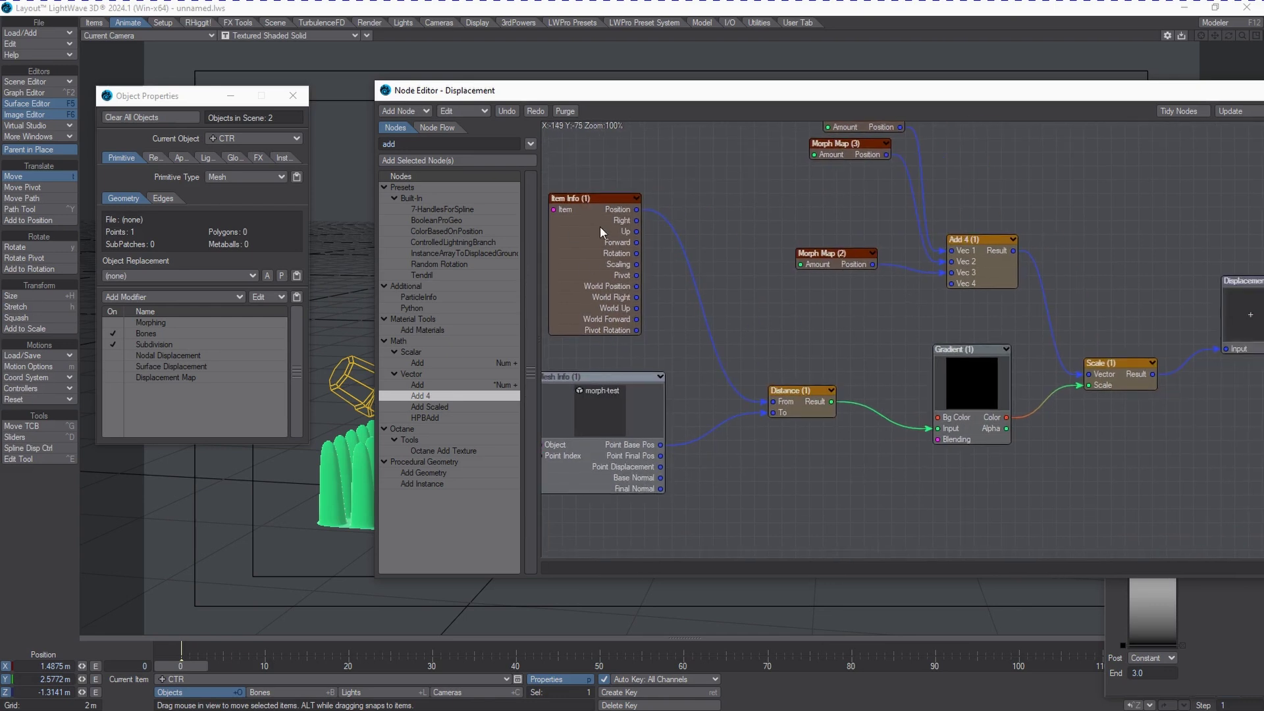
alt+drag(1104, 318, 776, 349)
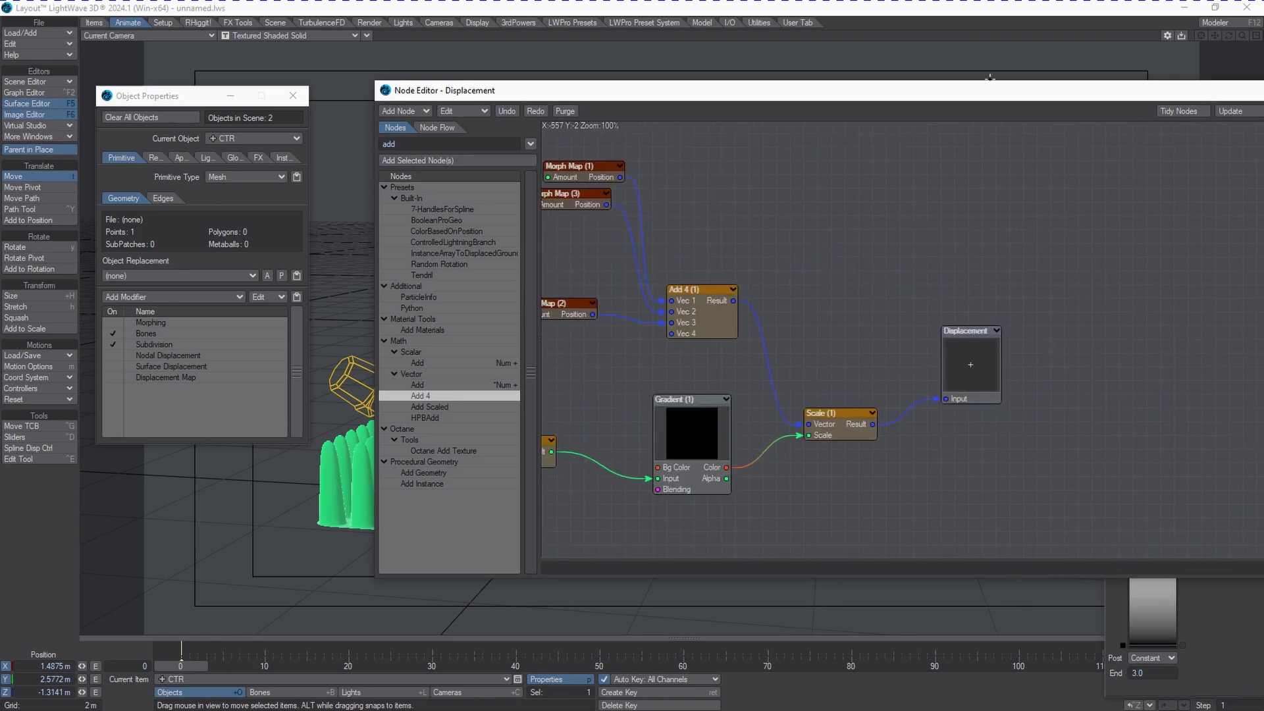
drag(992, 94, 875, 113)
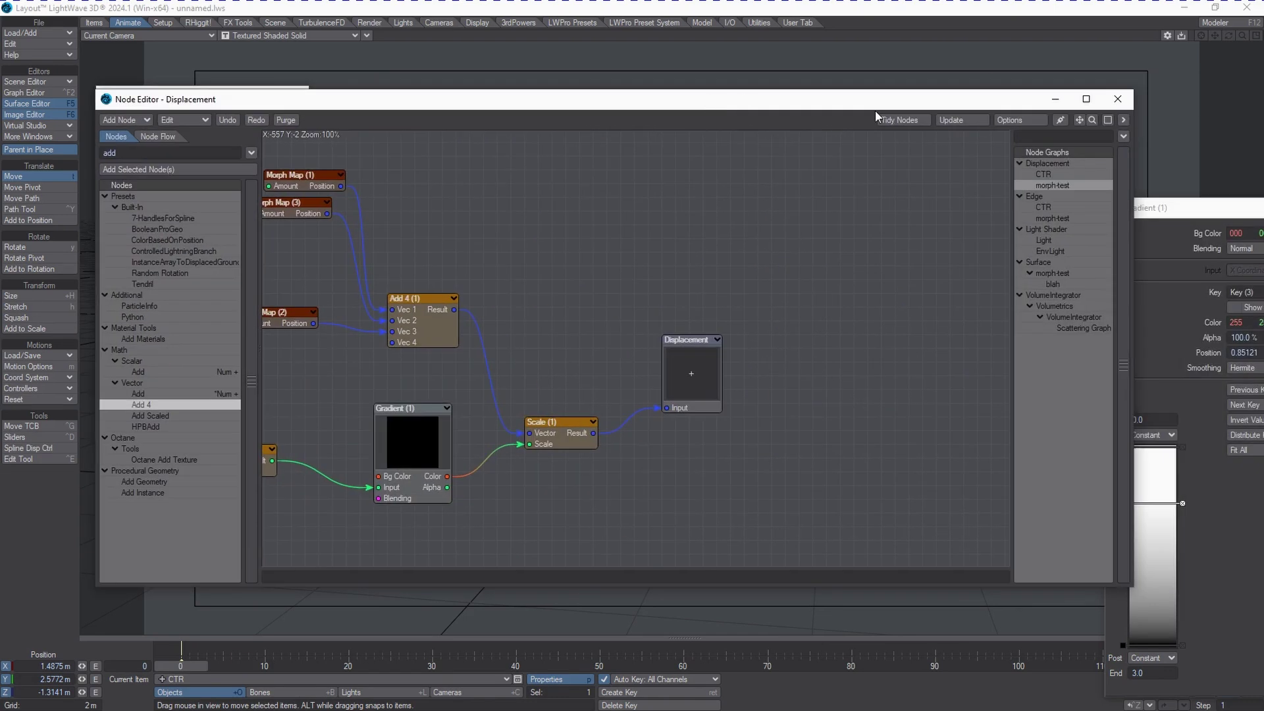
click(1055, 98)
Drag the CTR null to X 1.8689 m, Y 2.039 m so the grass bends around it
drag(743, 325, 879, 436)
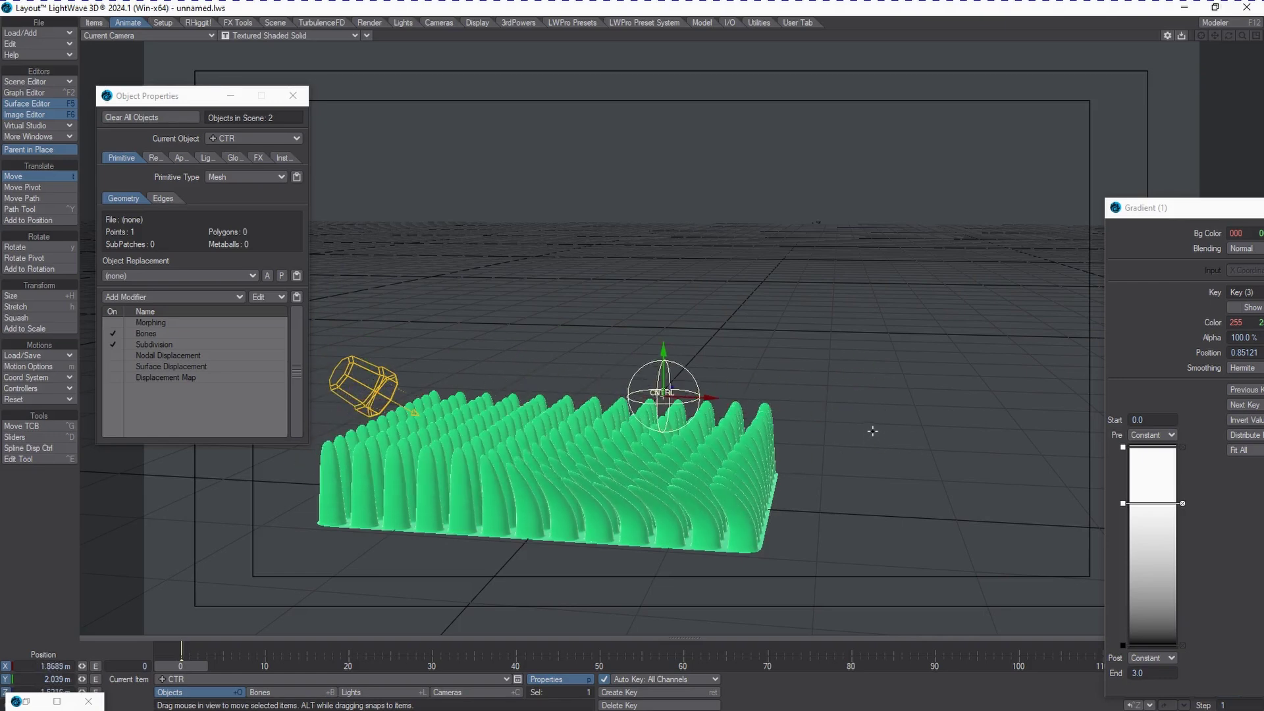